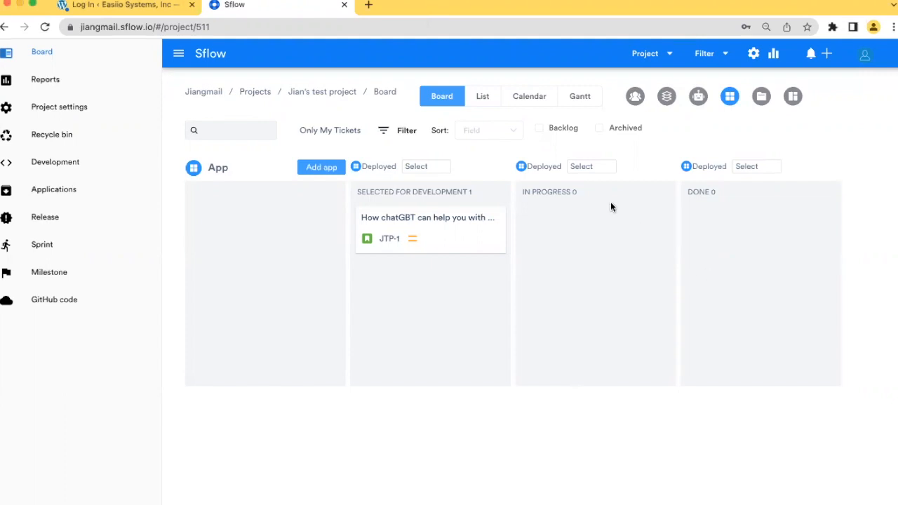
- Open the sflow.io website in a new browser tab
left_click(124, 157)
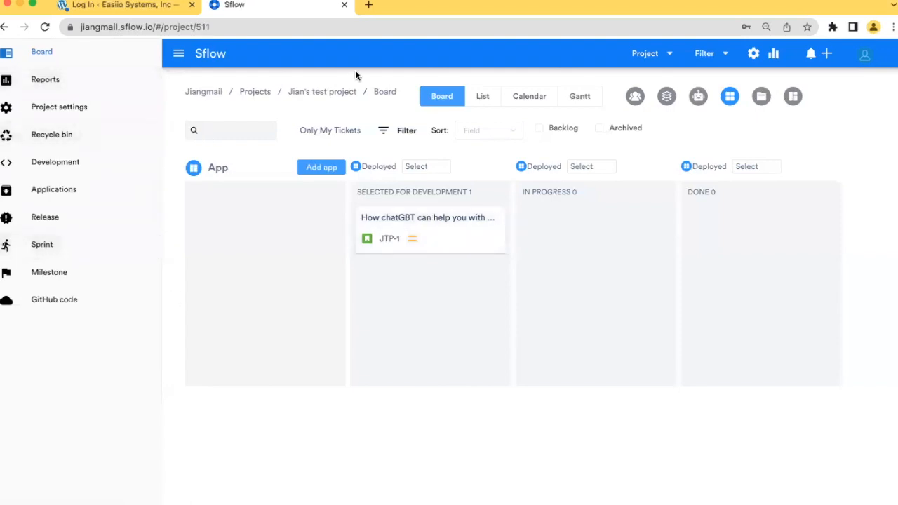
left_click(369, 7)
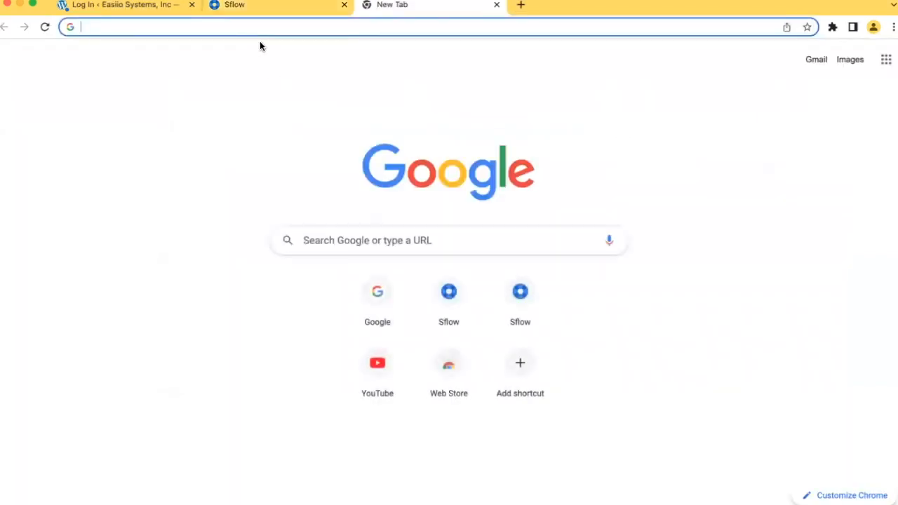
type("w")
key("BackSpace")
key("BackSpace")
type("sflo")
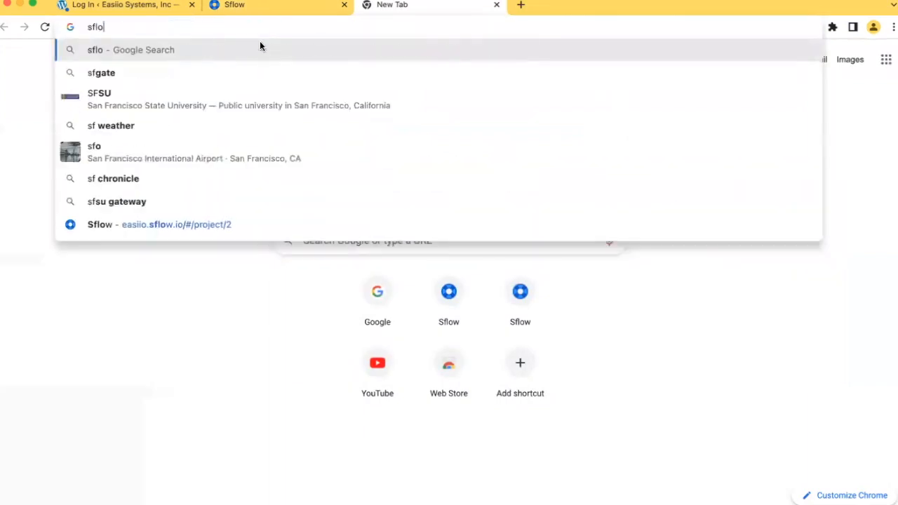
type("w.io")
key("Return")
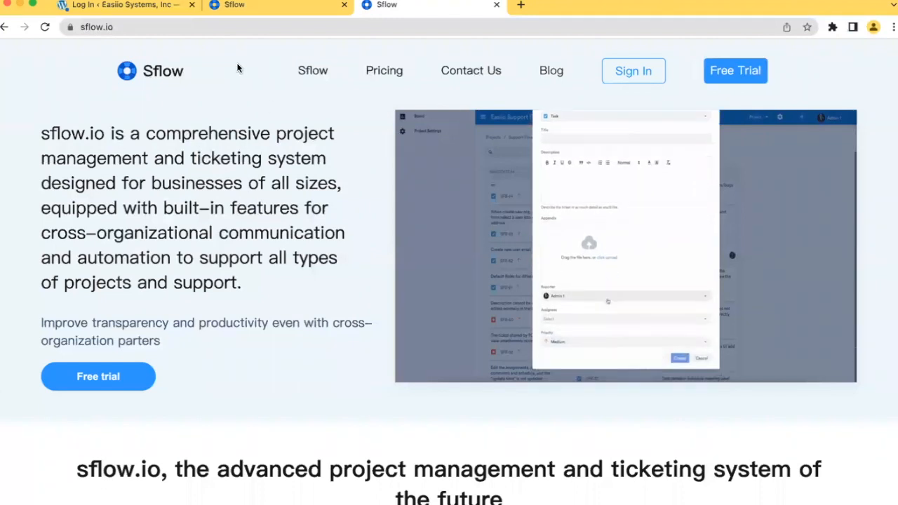
- Review the use-case sections on the sflow.io homepage, from software development to DevOps ticketing
scroll(450, 326, "down", 5)
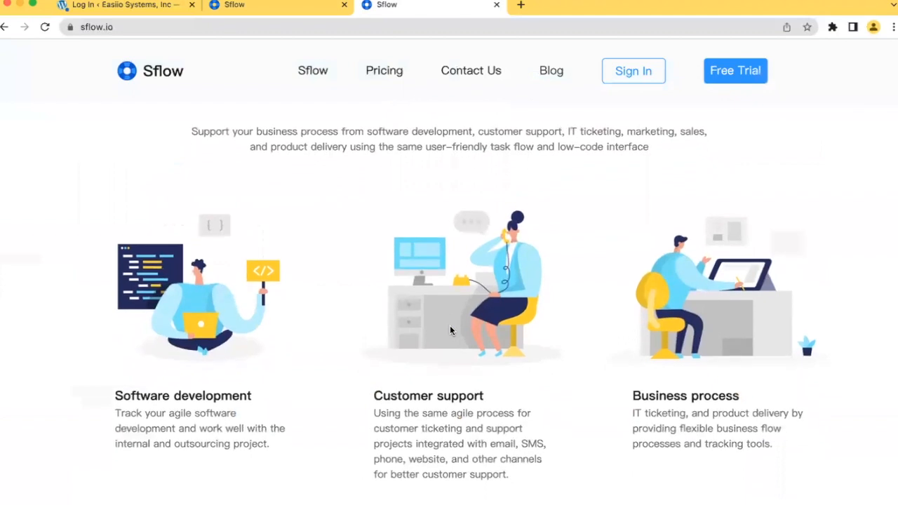
scroll(450, 327, "down", 2)
scroll(449, 327, "down", 2)
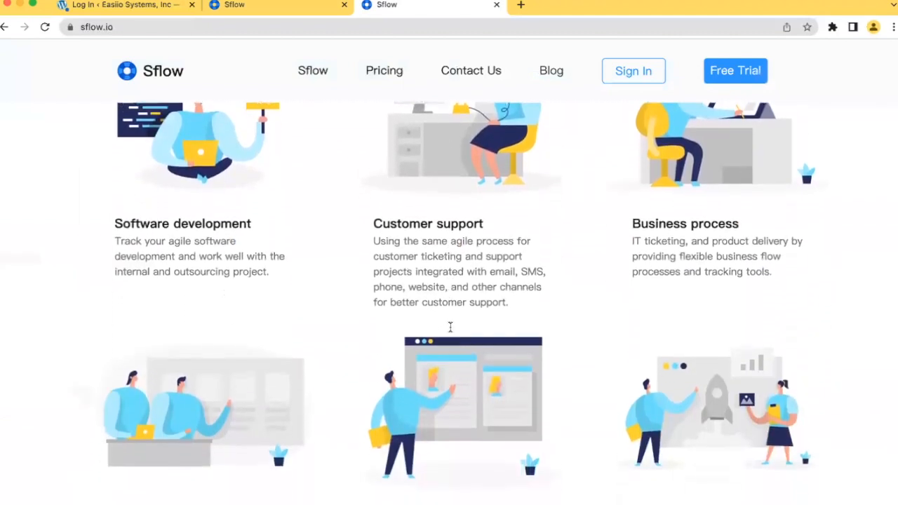
scroll(450, 330, "down", 1)
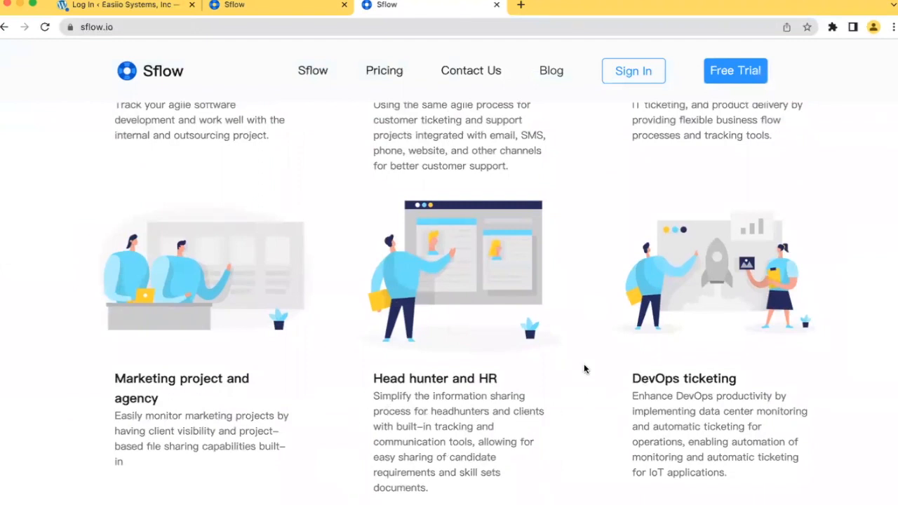
scroll(443, 328, "up", 2)
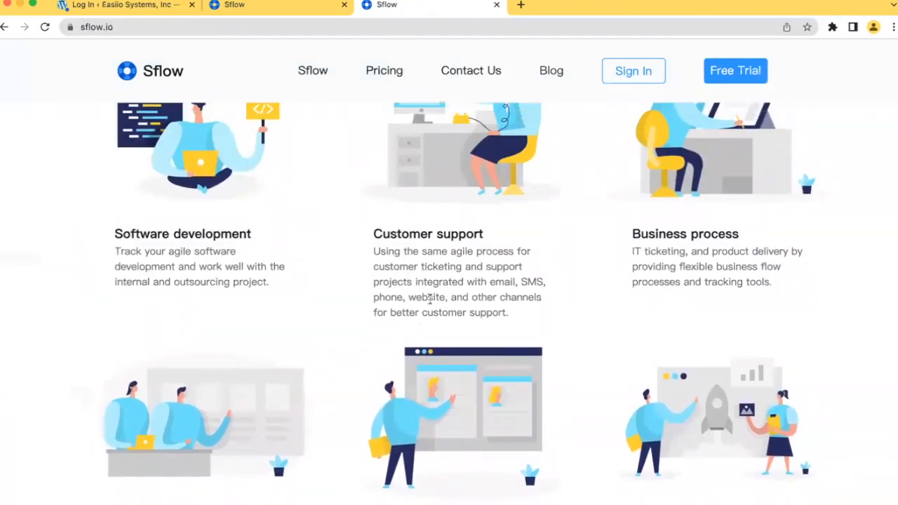
scroll(431, 300, "up", 7)
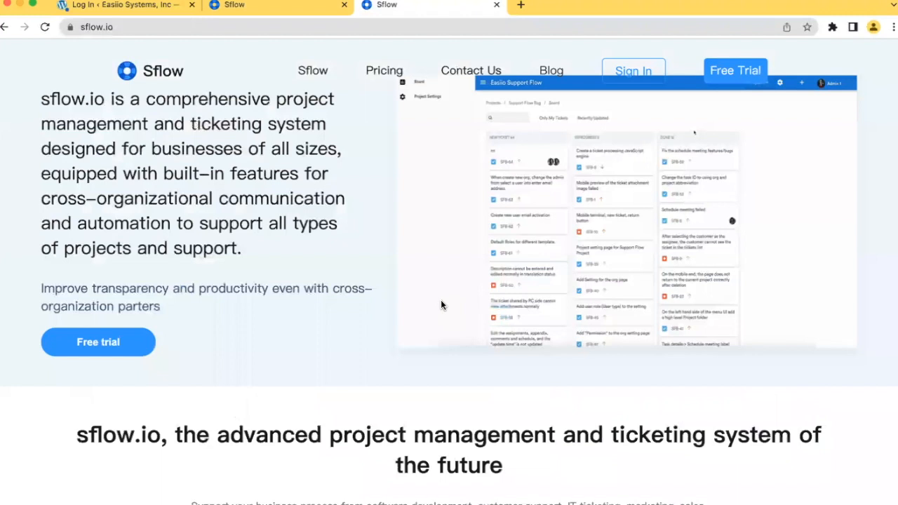
scroll(441, 305, "up", 1)
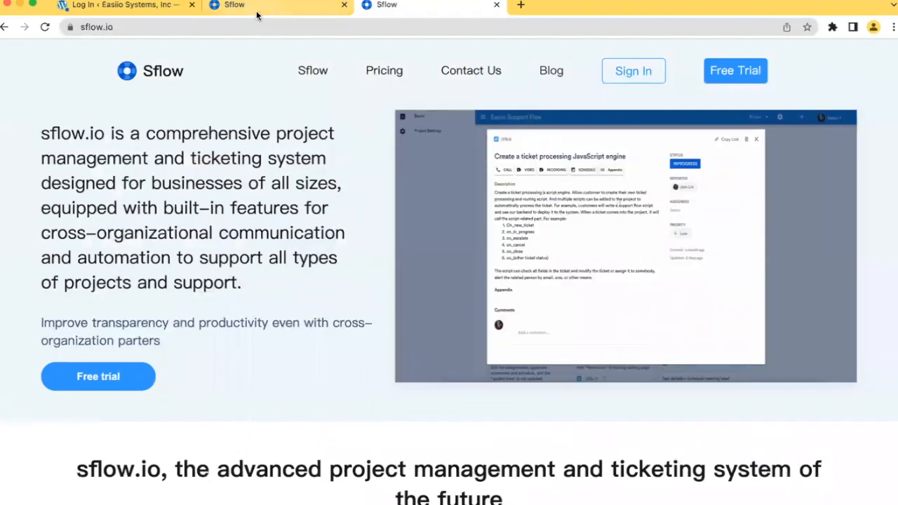
- Return to the test project's board and read the description of ticket JTP-1, closing it when done
left_click(259, 9)
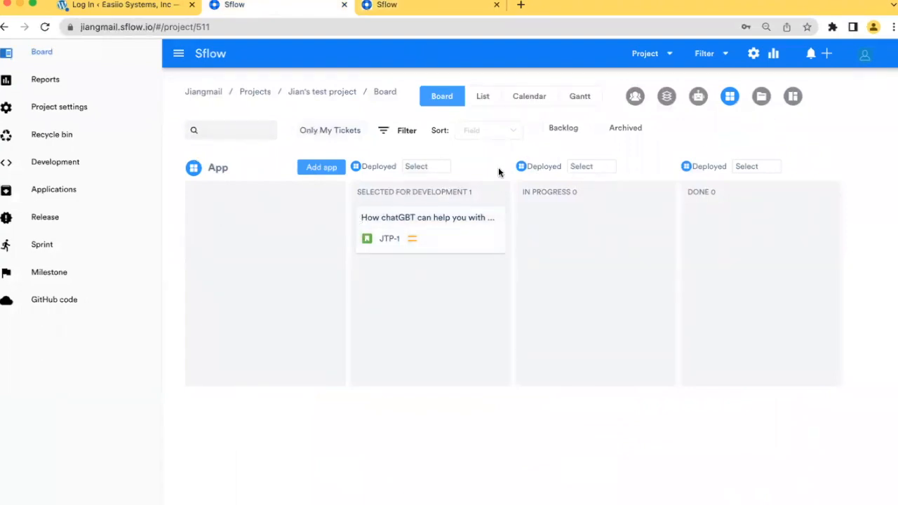
left_click(442, 231)
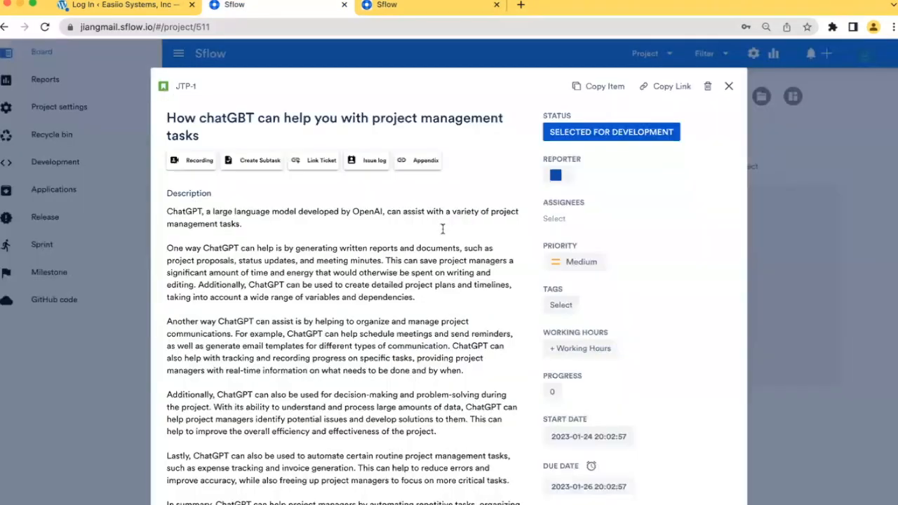
scroll(396, 353, "down", 3)
scroll(396, 354, "up", 3)
scroll(395, 351, "down", 1)
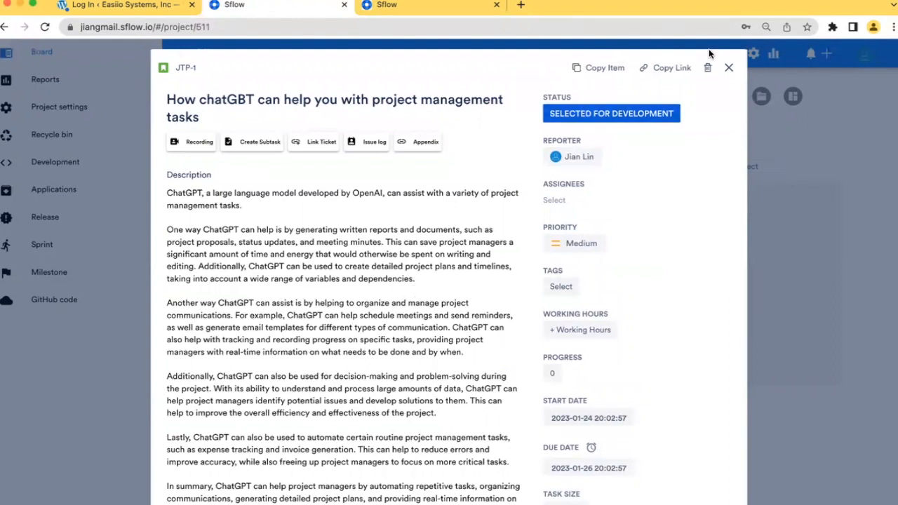
left_click(729, 67)
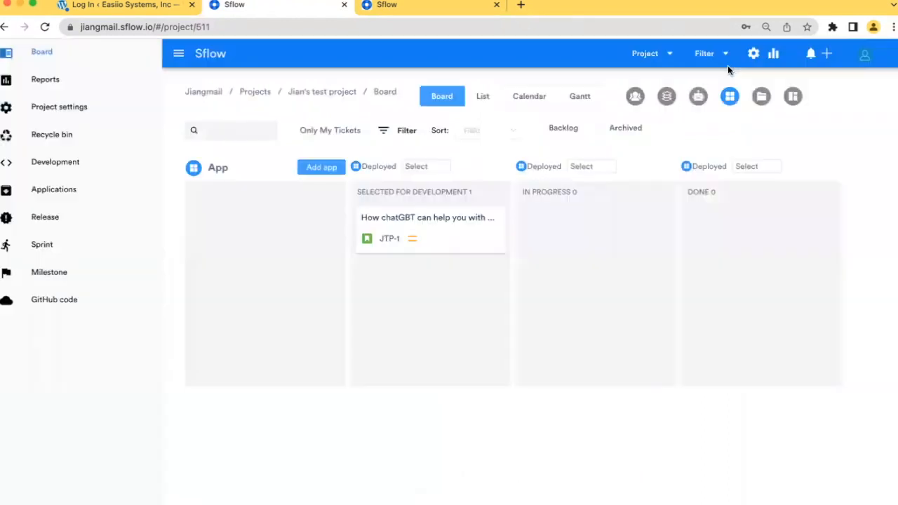
- Show the Team column on the board and view the team's invitation form without sending an invitation
left_click(635, 98)
left_click(338, 173)
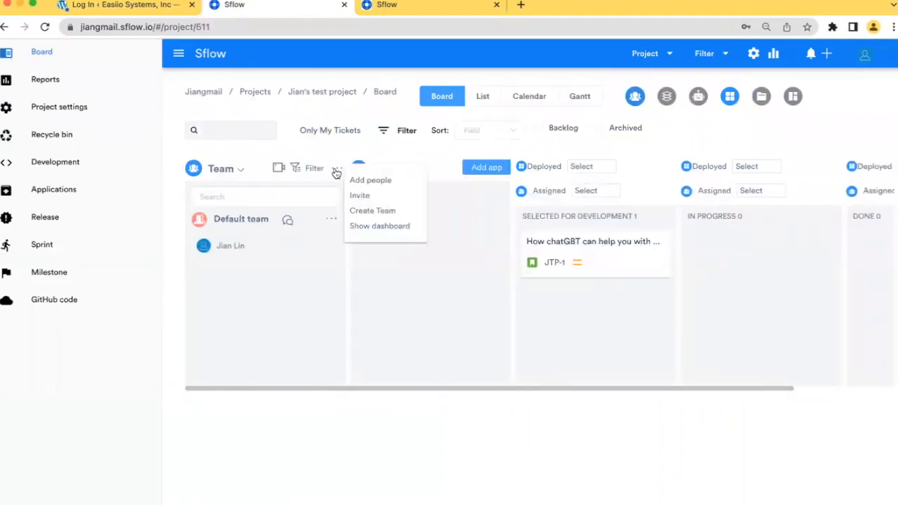
left_click(362, 196)
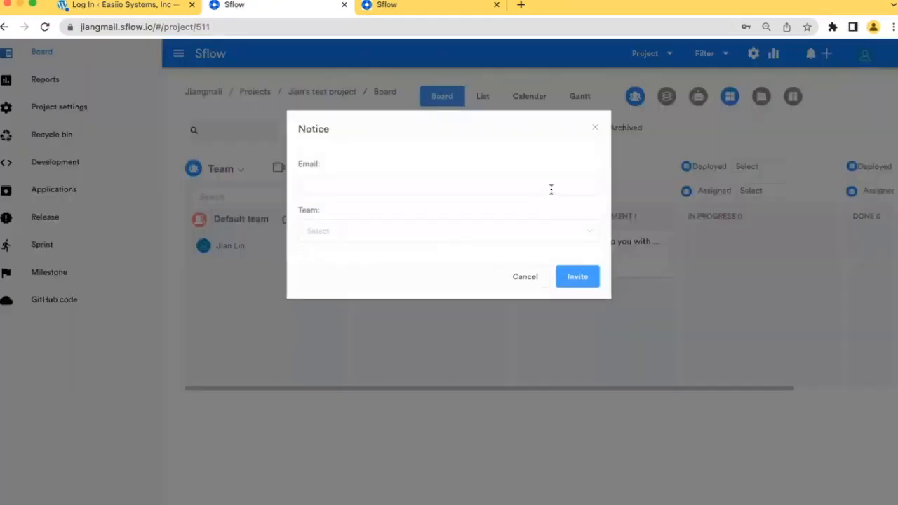
left_click(596, 129)
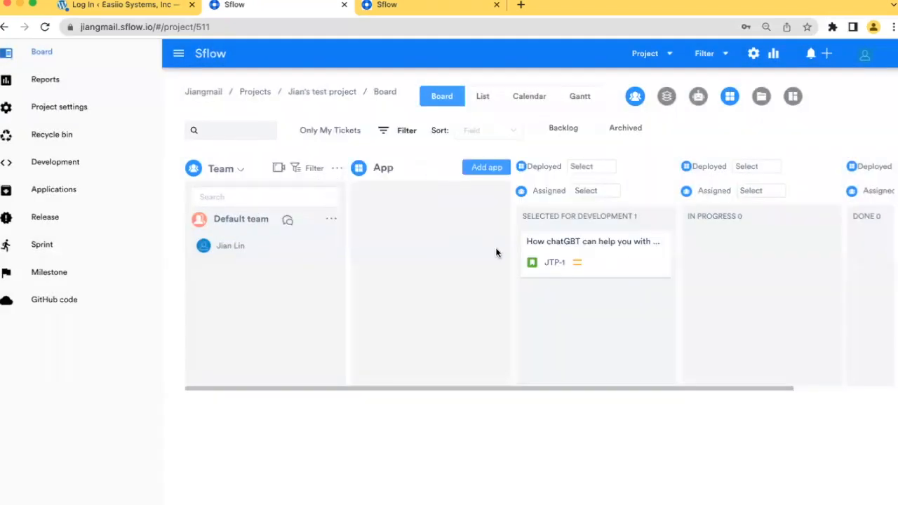
- Reopen ticket JTP-1 from the Selected for Development column, look through its content and close it
left_click(608, 261)
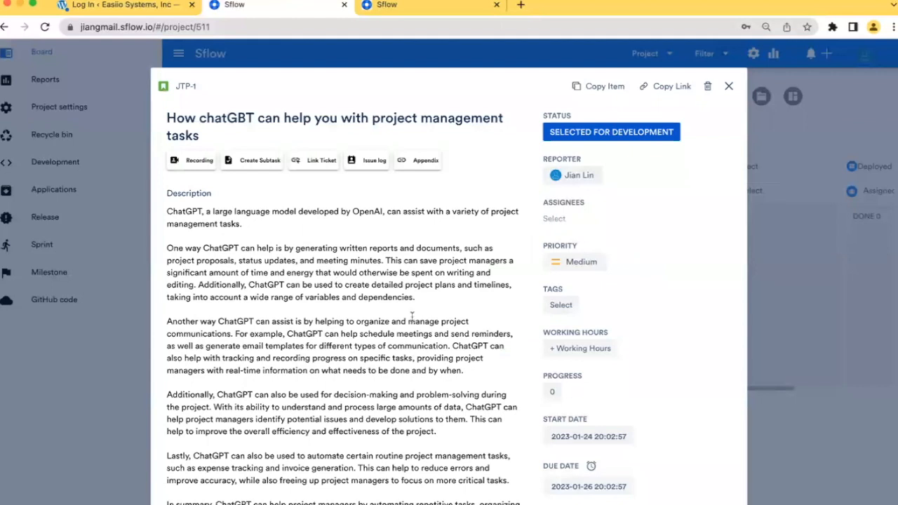
scroll(411, 318, "down", 3)
scroll(377, 401, "up", 3)
left_click(727, 86)
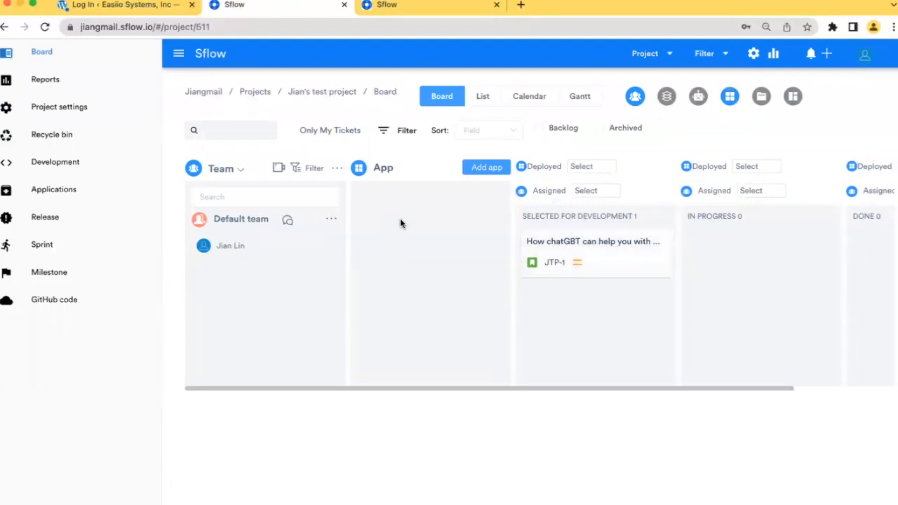
- Show the Automation App column on the board in place of the App column and view the project's development page
left_click(729, 97)
left_click(699, 97)
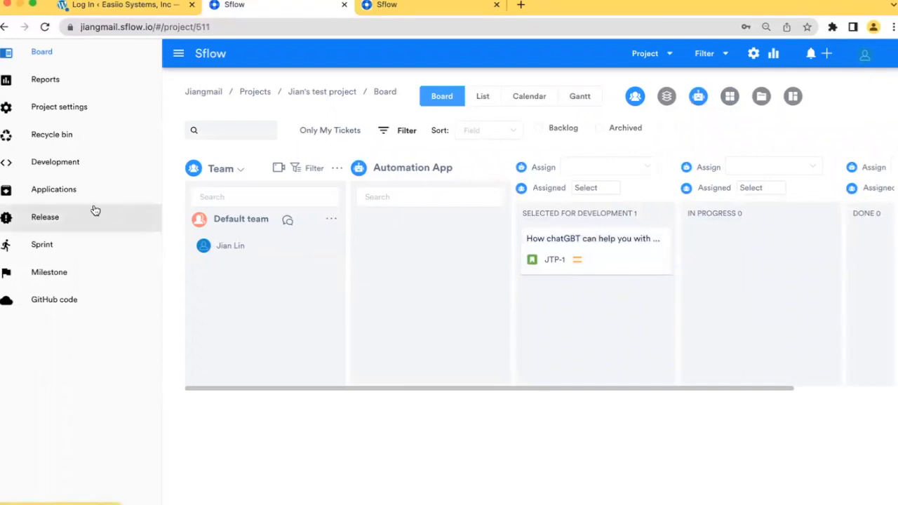
left_click(49, 166)
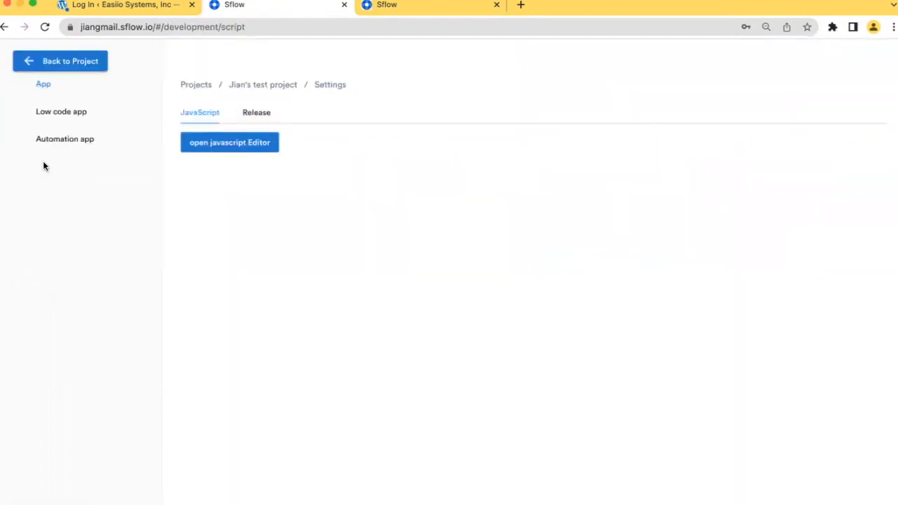
left_click(27, 66)
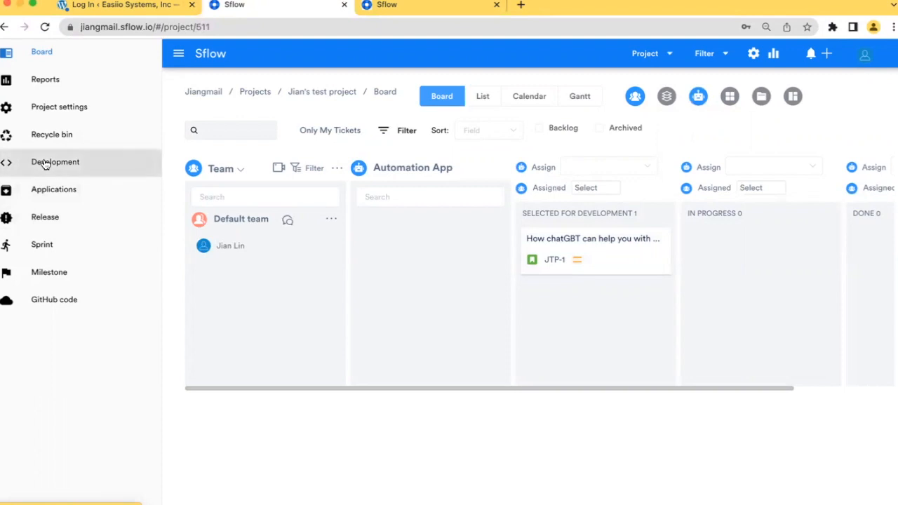
- Start a new automation app in the project's development area
left_click(44, 164)
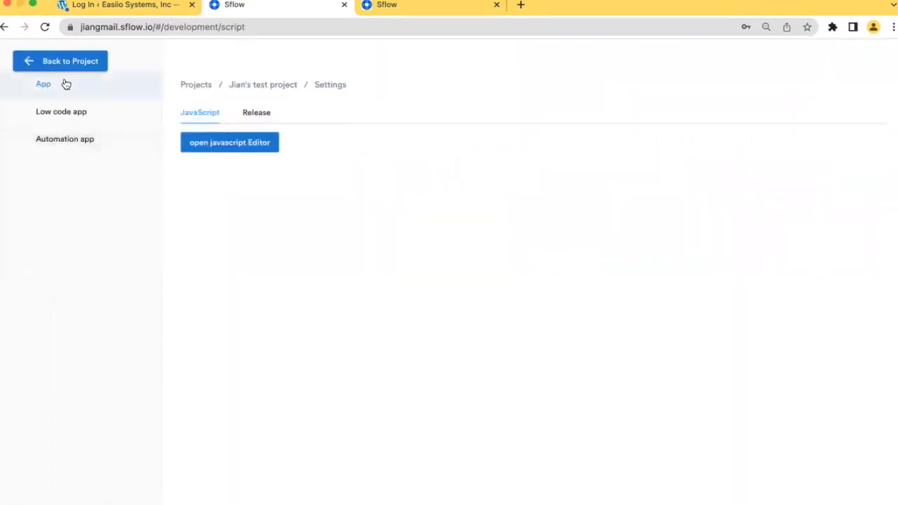
left_click(65, 143)
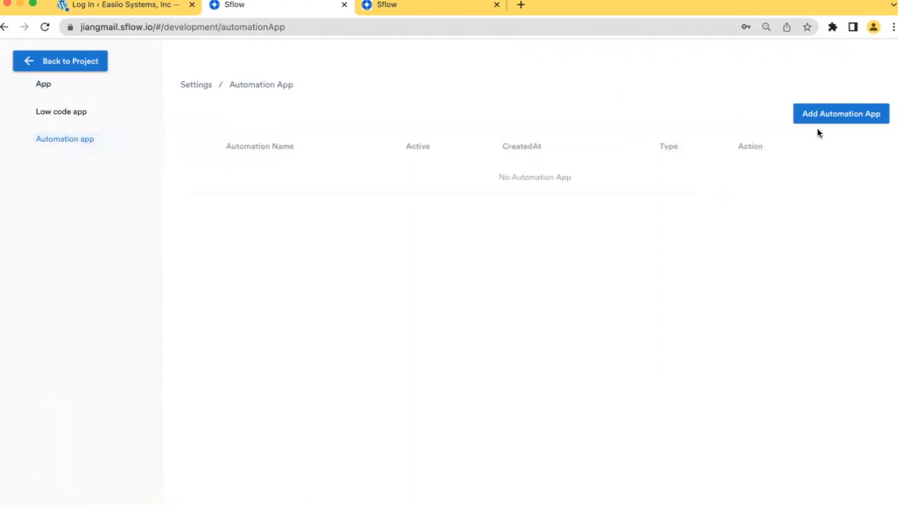
left_click(821, 118)
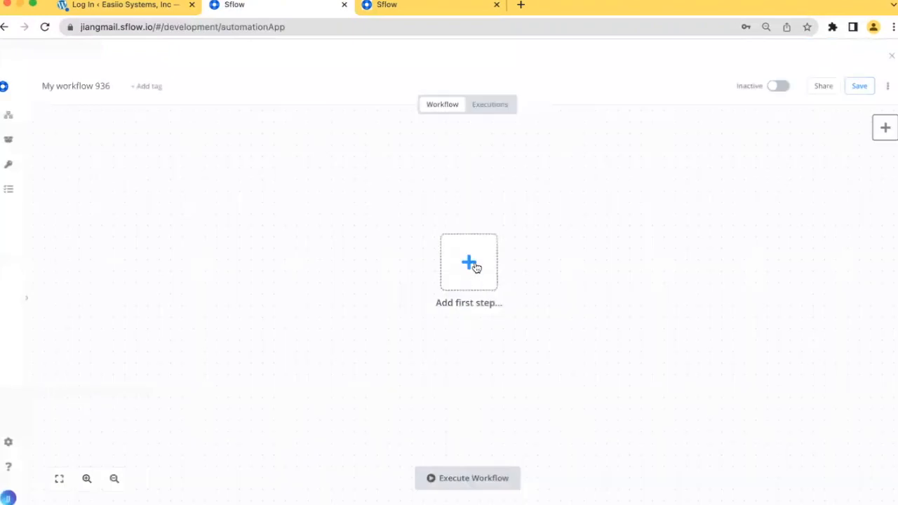
- Add a Webhook trigger as the first step of the workflow
left_click(469, 263)
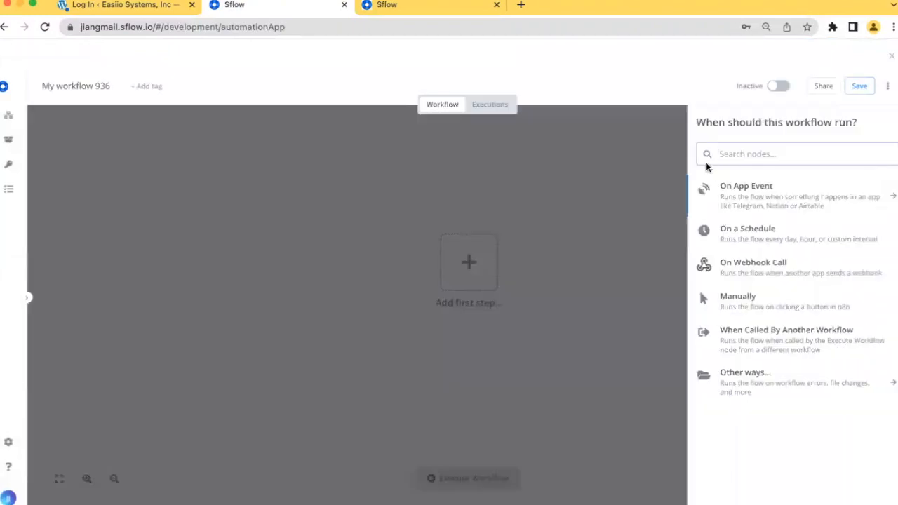
type("web")
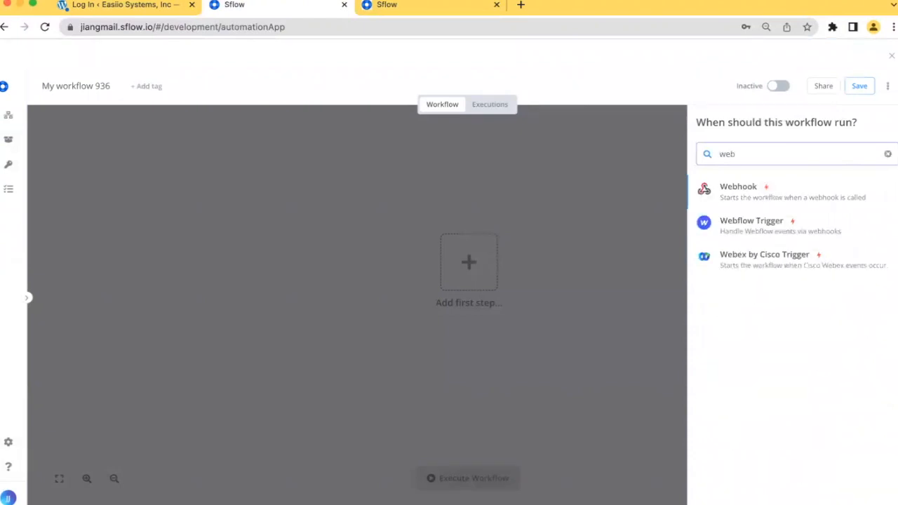
left_click(730, 187)
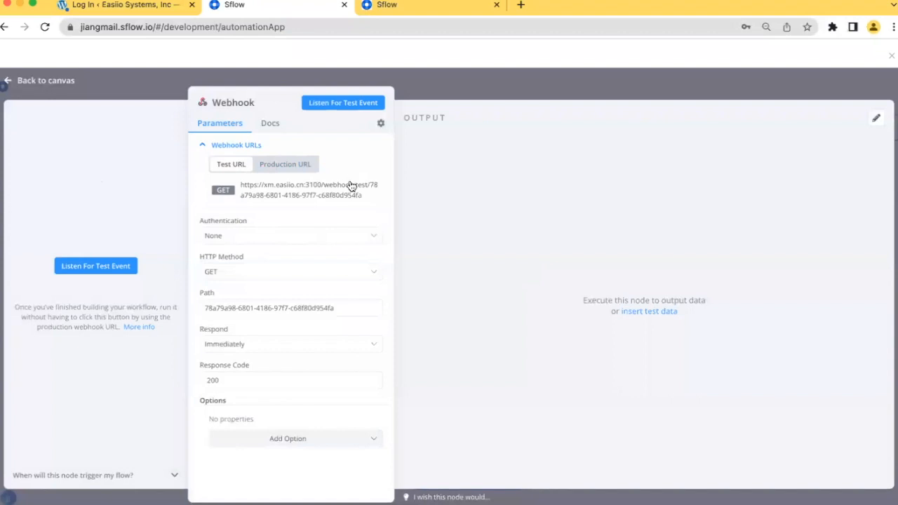
- Set the Webhook trigger's HTTP method to POST and return to the workflow canvas
left_click(266, 273)
left_click(231, 376)
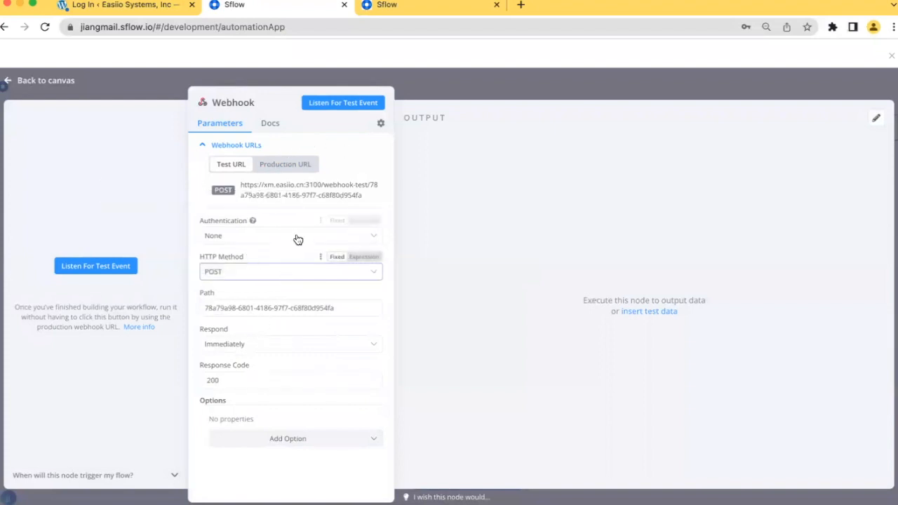
left_click(274, 276)
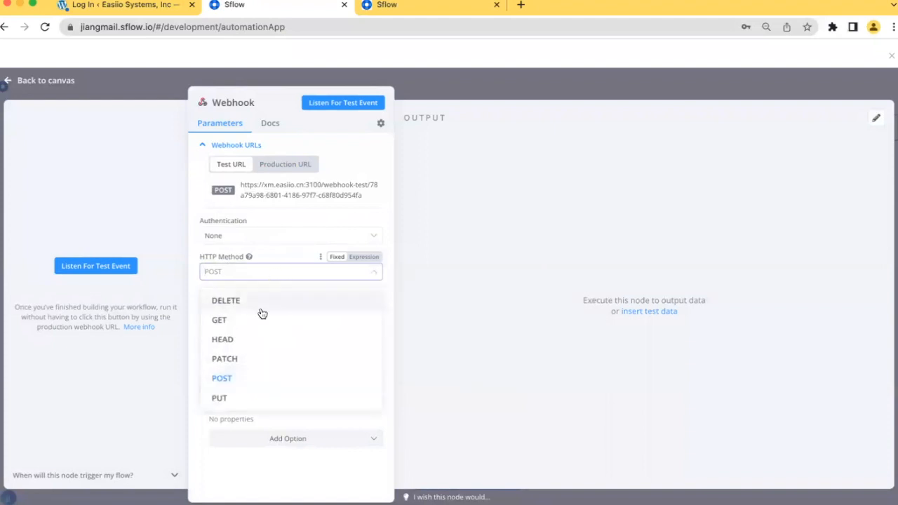
left_click(233, 375)
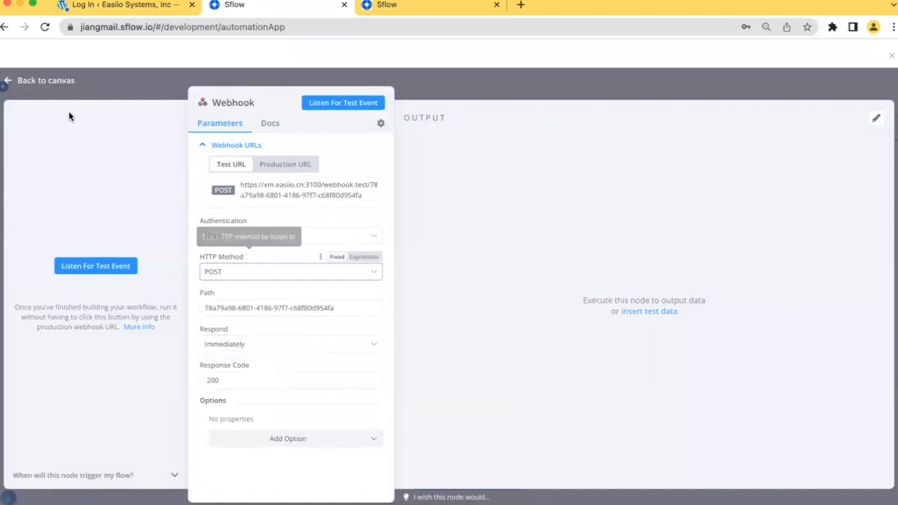
left_click(44, 82)
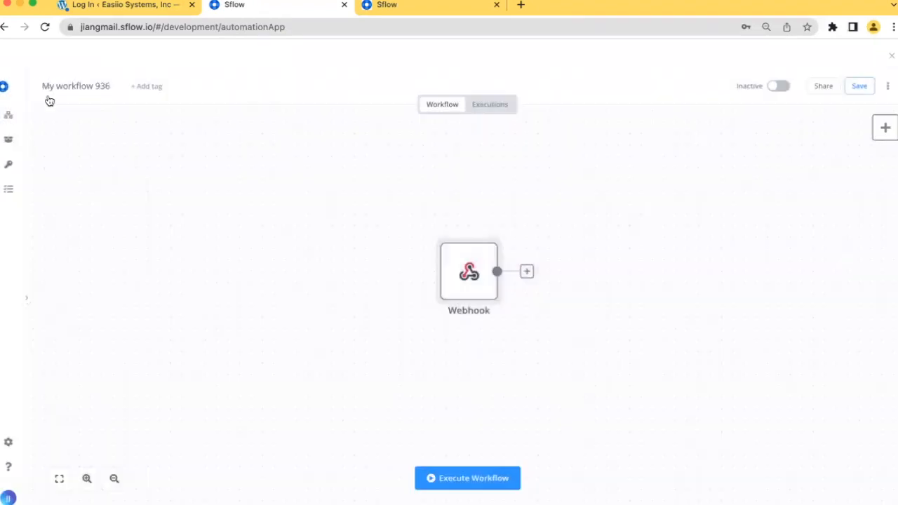
- Add an Sflow node after the Webhook trigger and start a new Sflow API credential for it
left_click(526, 271)
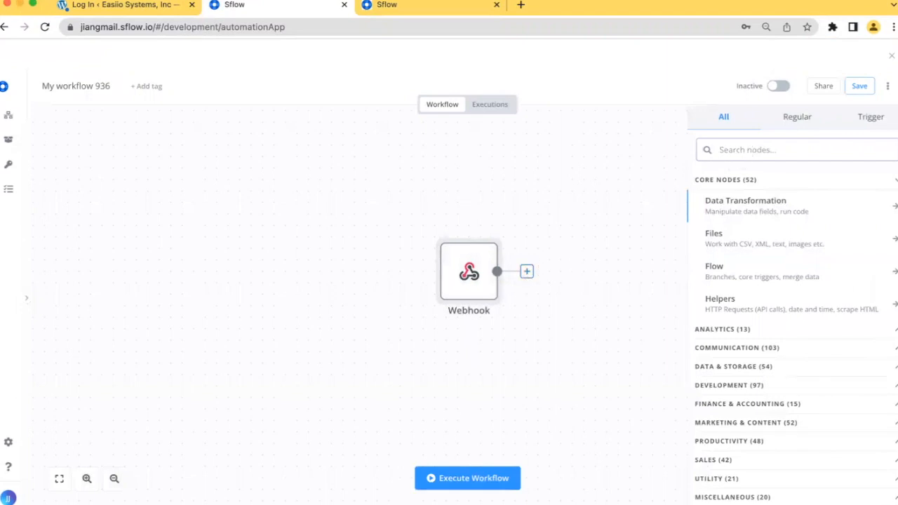
type("sflow")
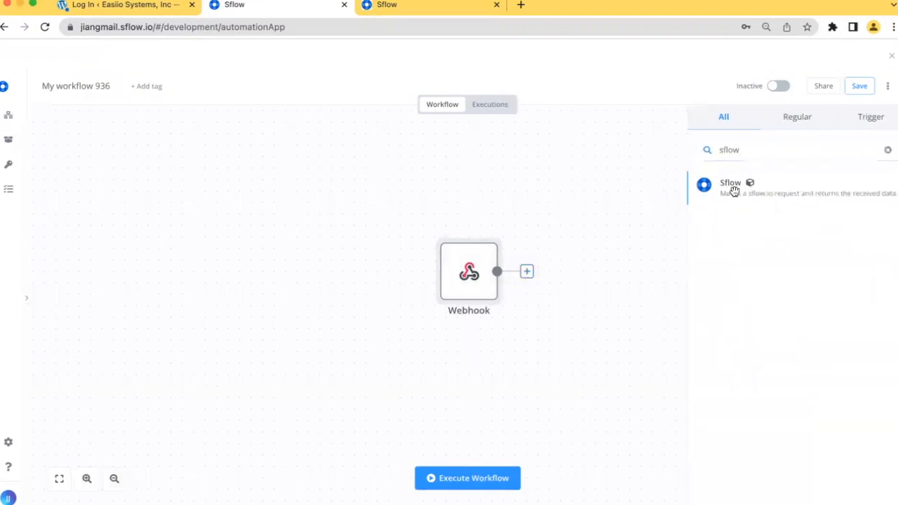
left_click(734, 193)
left_click(322, 159)
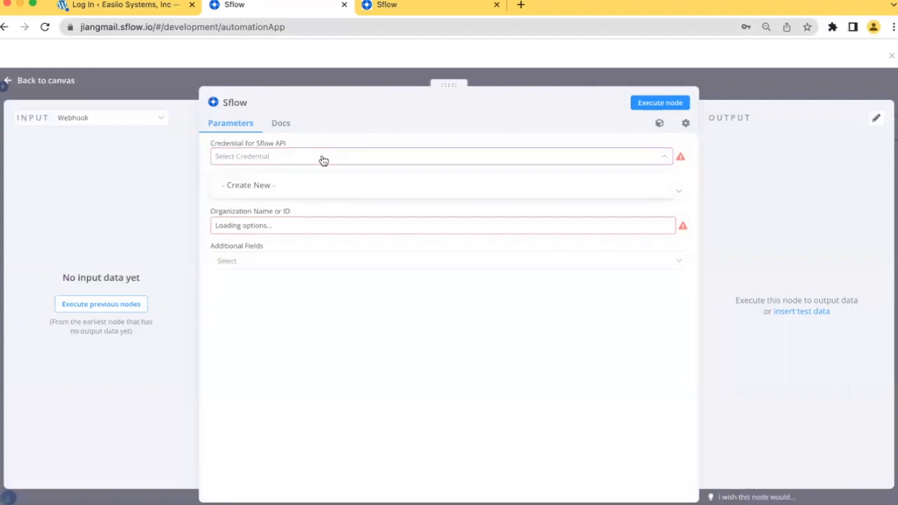
left_click(292, 187)
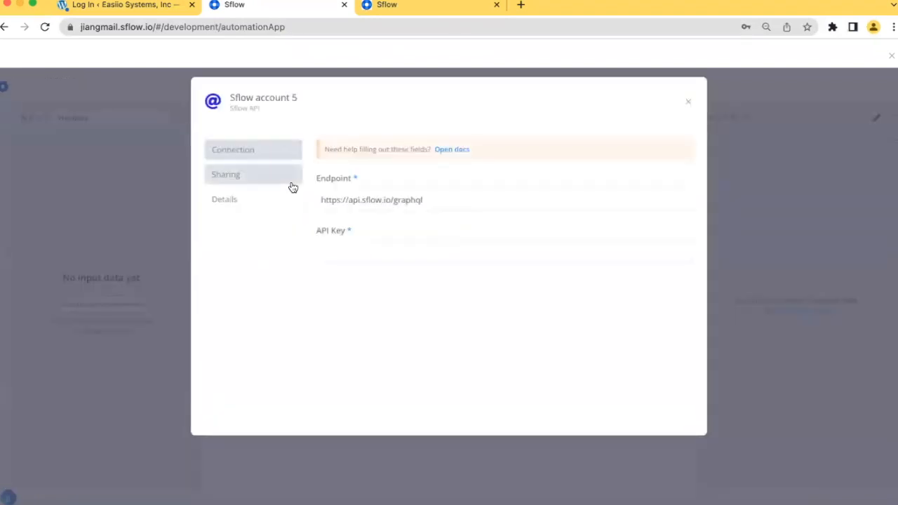
- Open jiangmail.sflow.io in a new browser tab and copy the API key from the test project's Automation app key settings
left_click(520, 5)
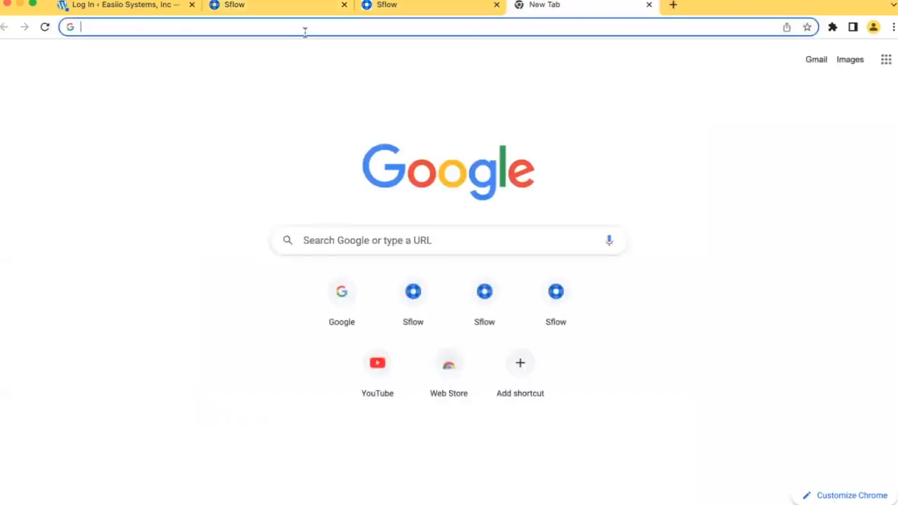
type("jiangmail.sflow.io")
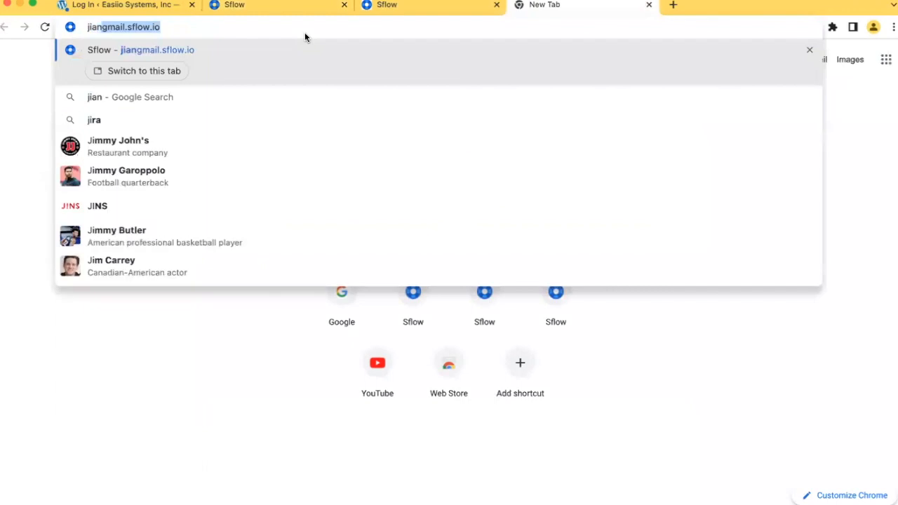
key("Return")
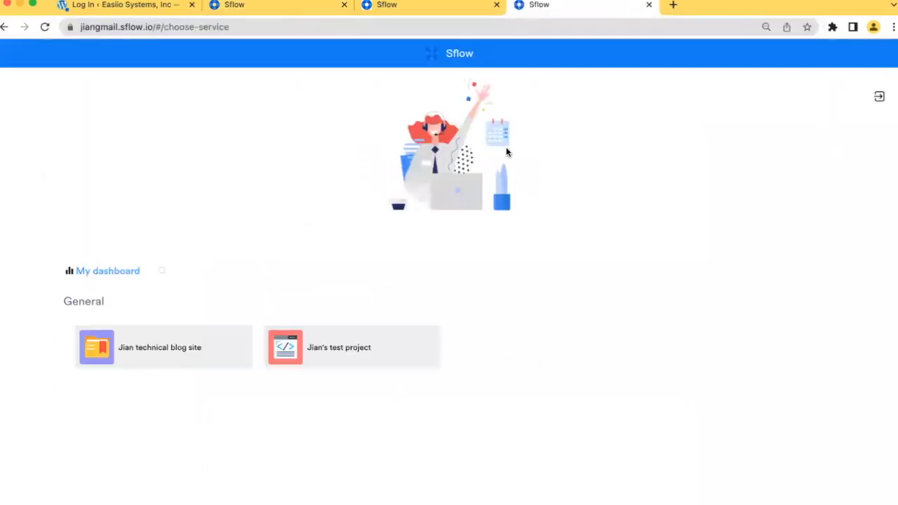
left_click(351, 351)
left_click(754, 54)
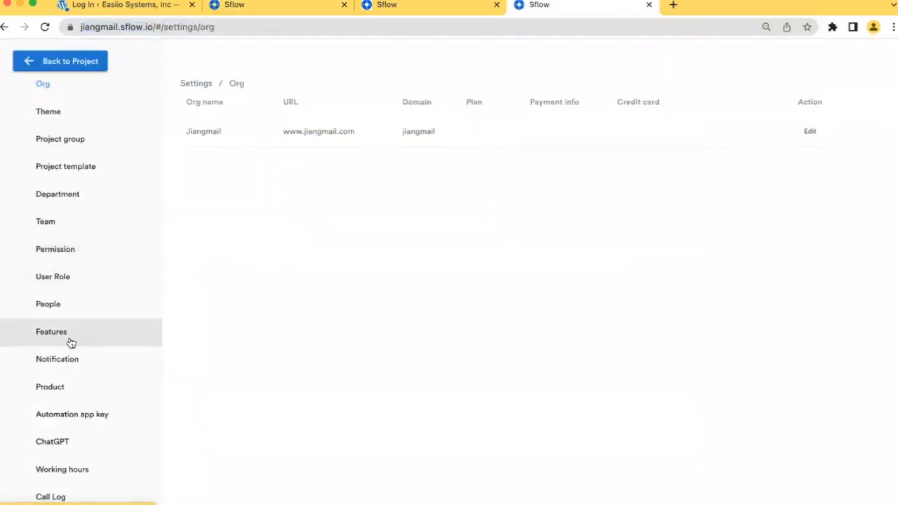
left_click(62, 415)
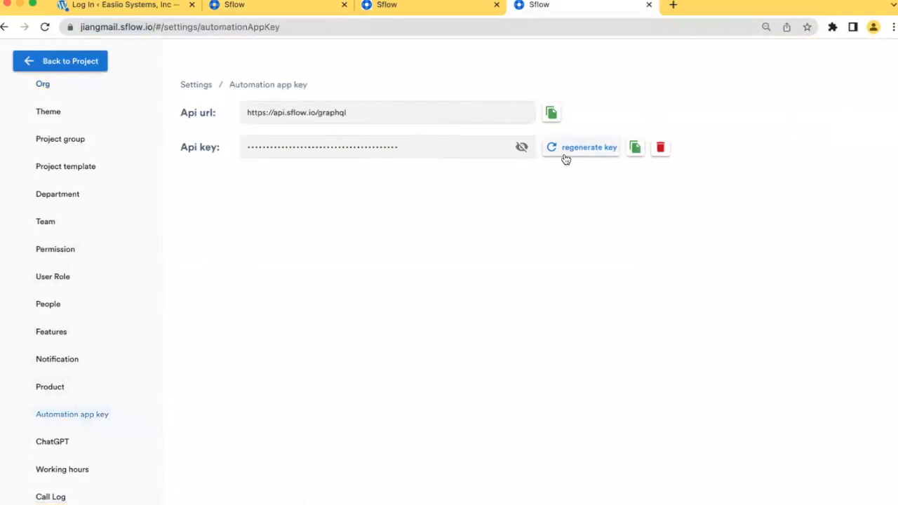
left_click(633, 148)
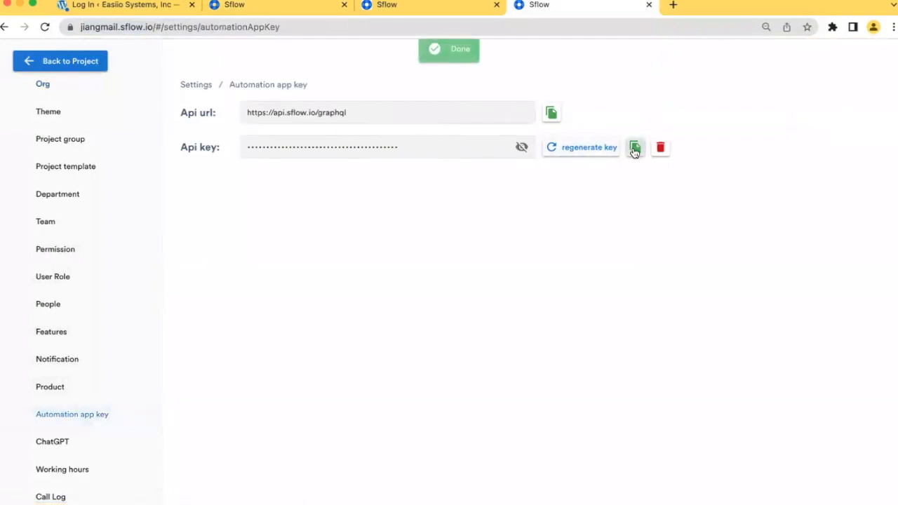
- Return to the workflow's browser tab, paste the API key into the new Sflow credential, and save it
left_click(414, 16)
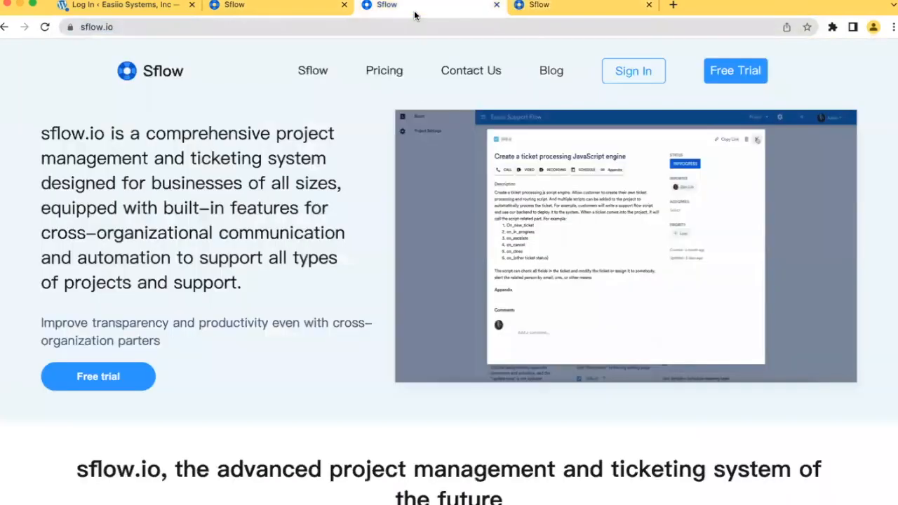
left_click(279, 11)
left_click(354, 253)
key("super+v")
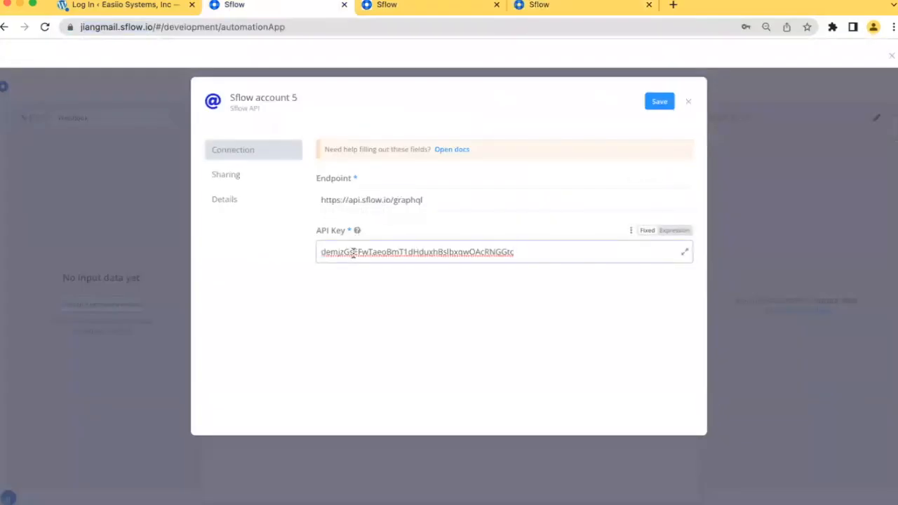
left_click(453, 330)
left_click(660, 102)
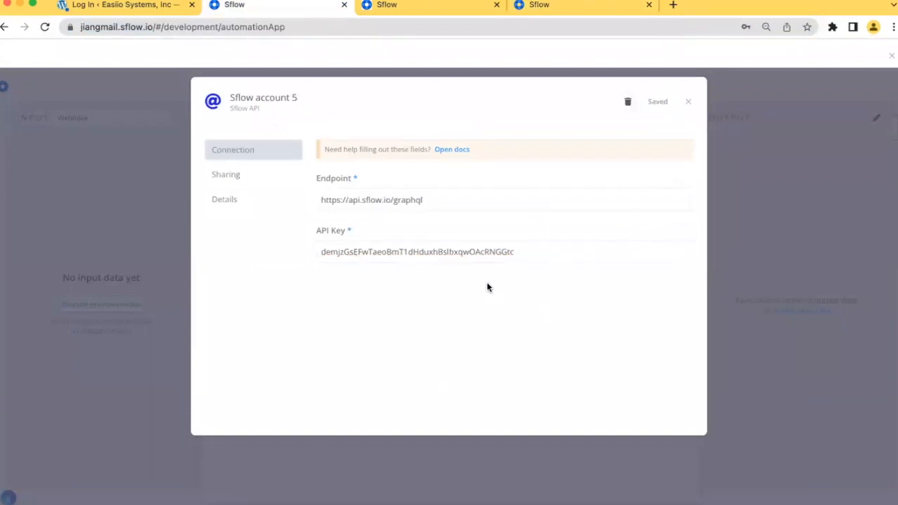
left_click(689, 103)
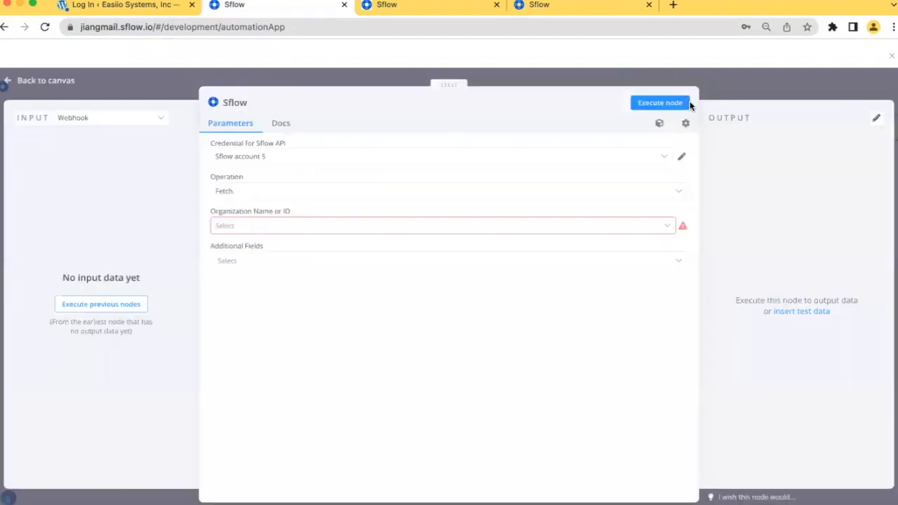
- Set the Sflow node's organization to Jiangmail
left_click(388, 232)
left_click(359, 256)
left_click(367, 231)
left_click(342, 261)
- Examine the additional fields that the Sflow node's Fetch operation offers, without selecting any
left_click(331, 260)
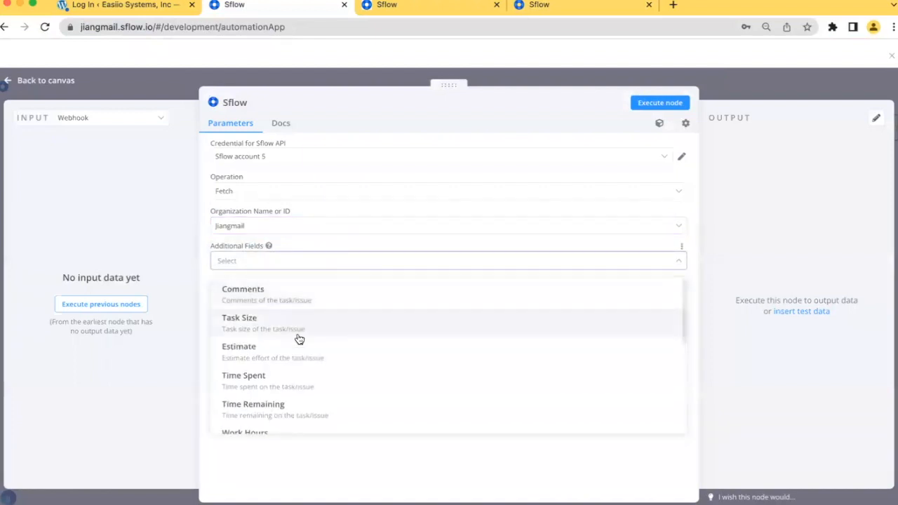
scroll(320, 363, "down", 2)
scroll(321, 365, "up", 2)
scroll(321, 365, "down", 3)
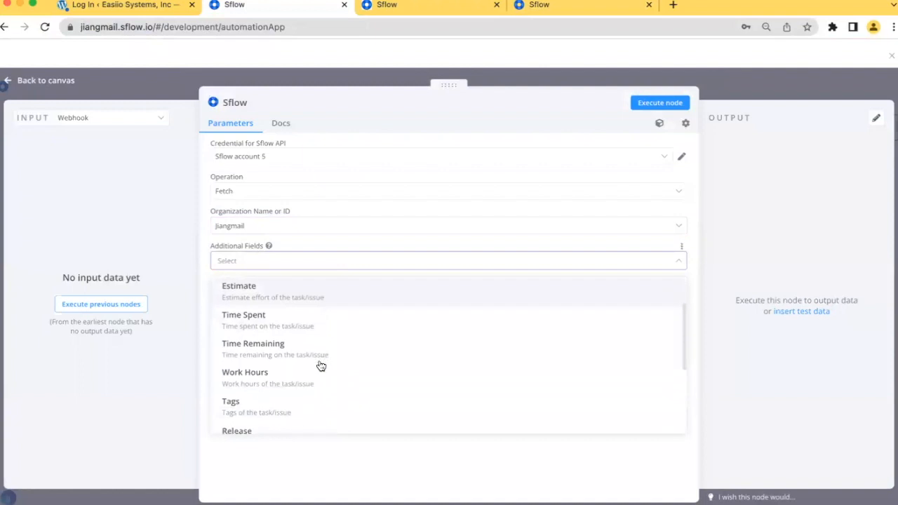
scroll(321, 366, "down", 1)
scroll(321, 365, "down", 1)
scroll(320, 366, "down", 2)
scroll(321, 365, "up", 2)
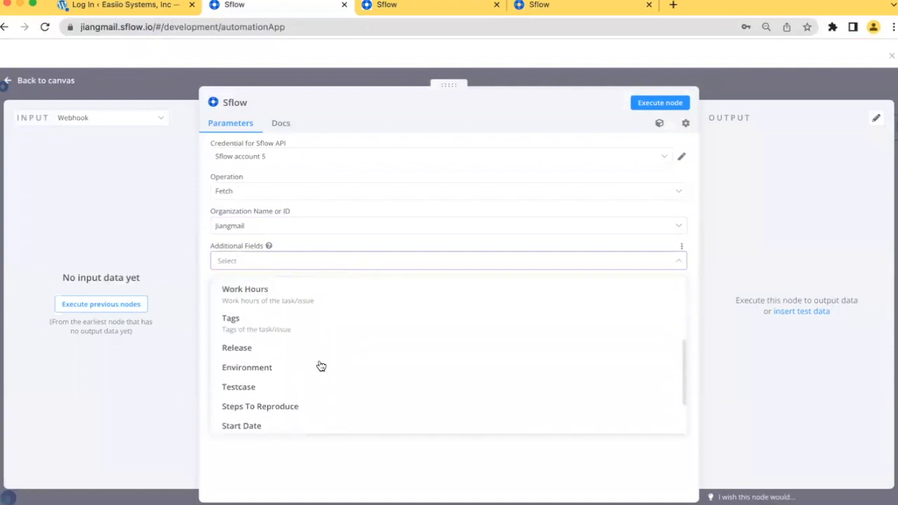
scroll(321, 365, "up", 5)
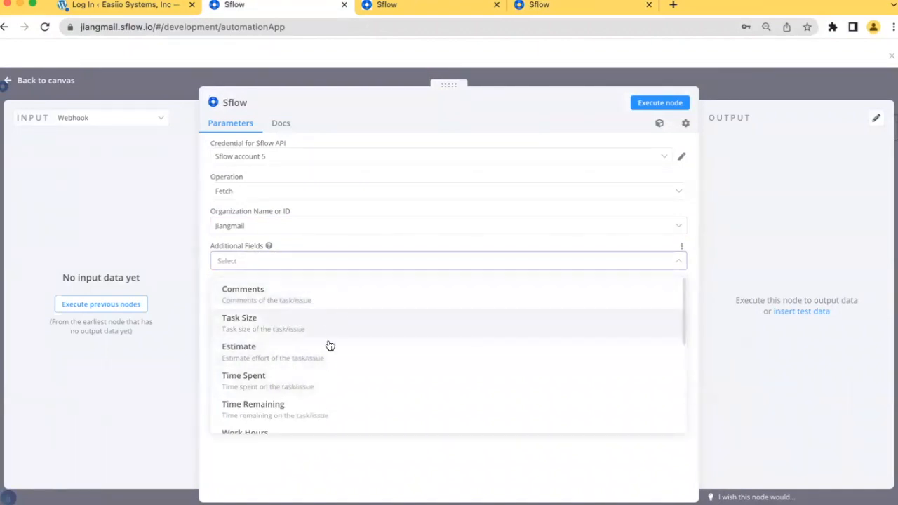
scroll(334, 389, "down", 2)
scroll(335, 389, "down", 2)
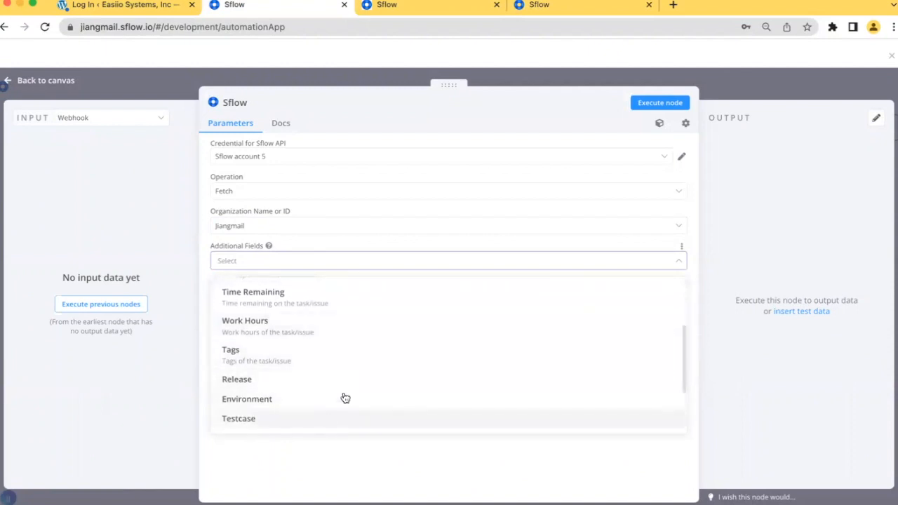
scroll(347, 375, "up", 4)
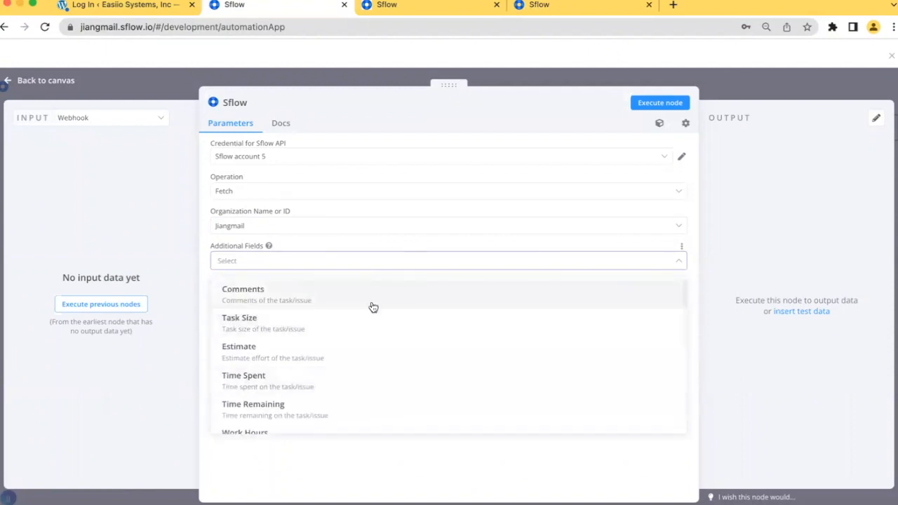
left_click(401, 247)
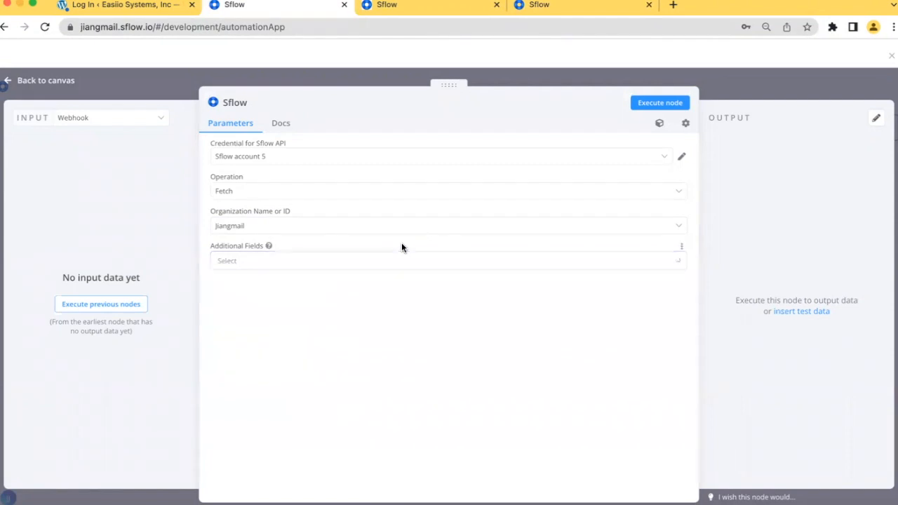
- Return to the workflow canvas and add a Wordpress node after the Sflow node
left_click(38, 83)
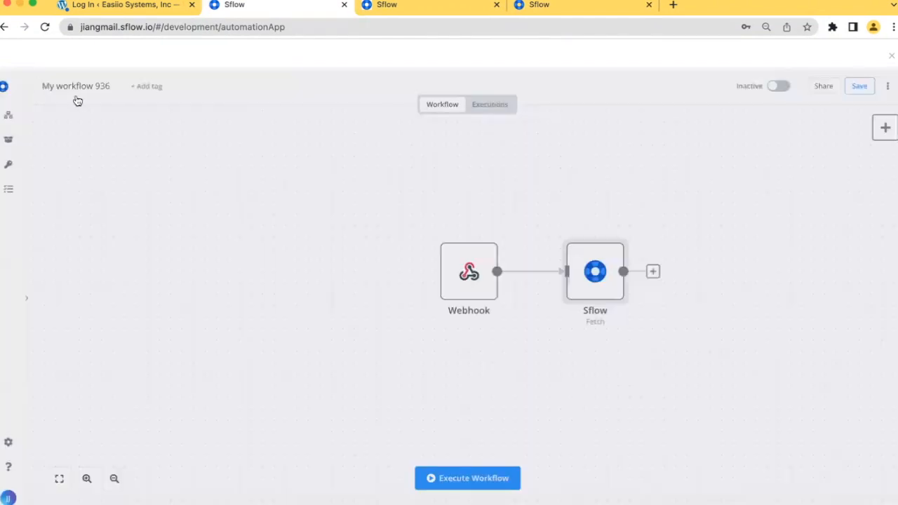
left_click(652, 273)
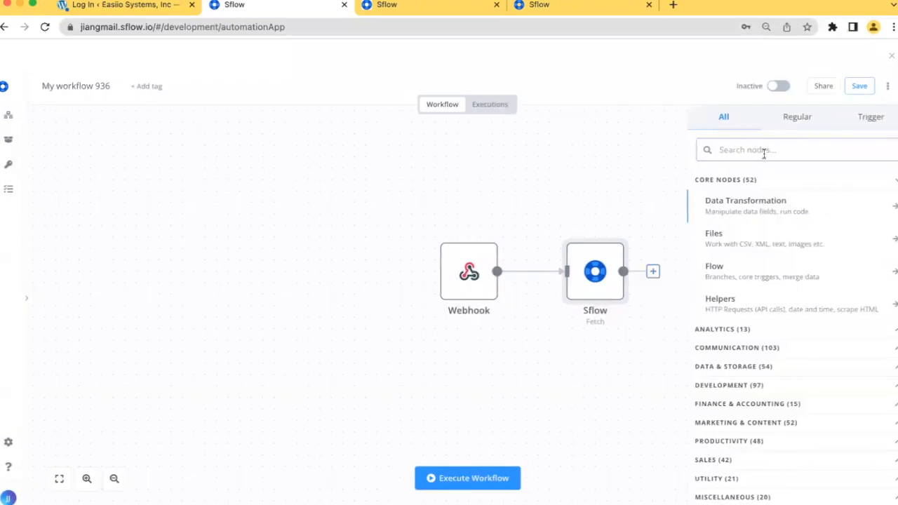
type("word")
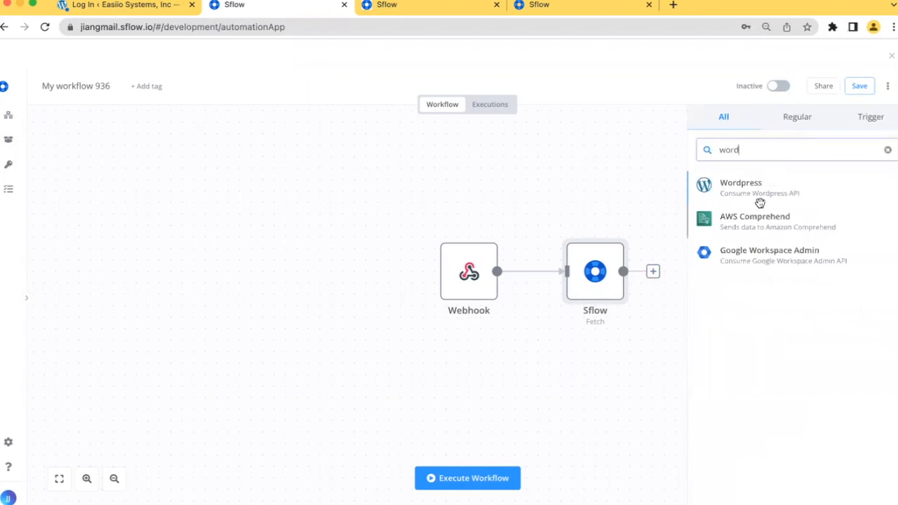
left_click(756, 194)
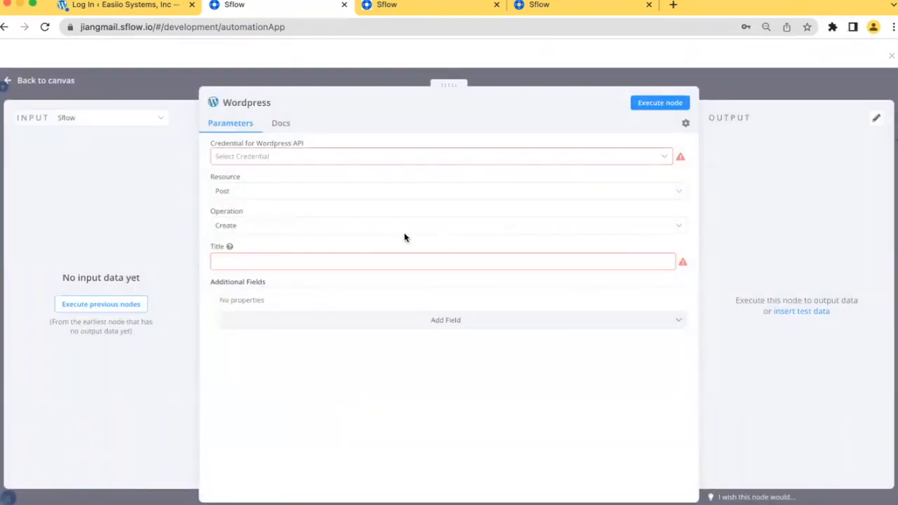
- Set the Wordpress post's title to "my post title"
left_click(318, 265)
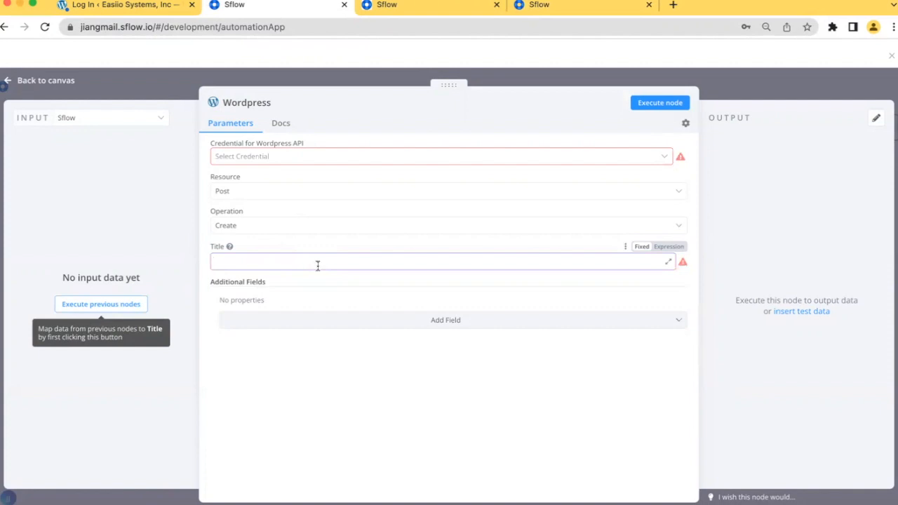
type("my post title")
left_click(410, 275)
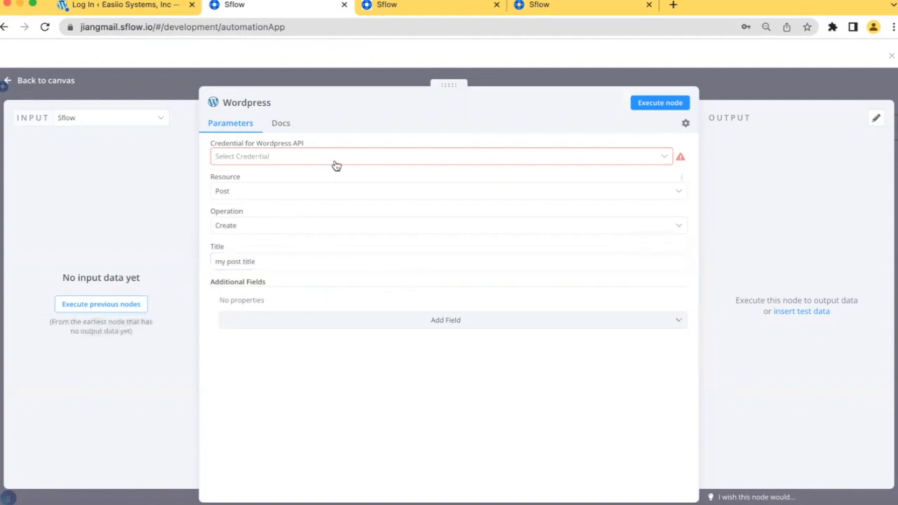
- Choose Post as the Wordpress node's resource and Create as its operation
left_click(289, 198)
left_click(274, 223)
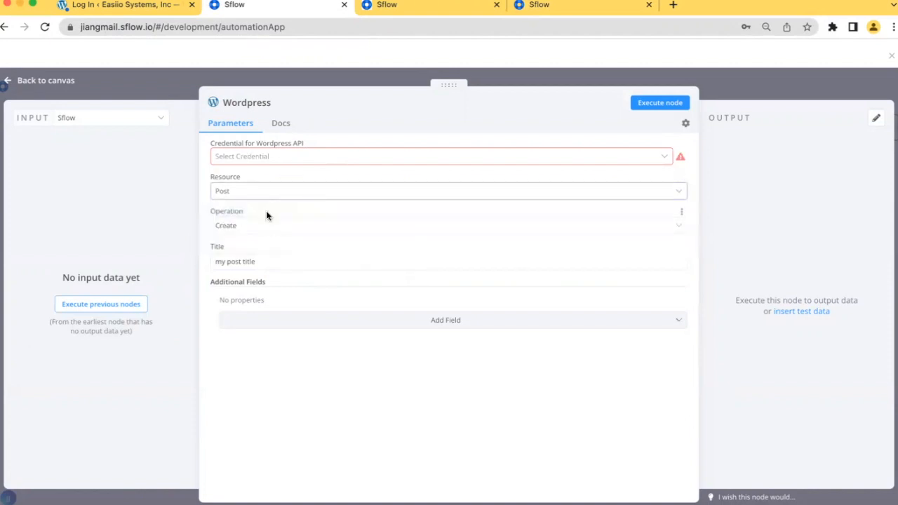
left_click(267, 197)
left_click(267, 194)
left_click(270, 228)
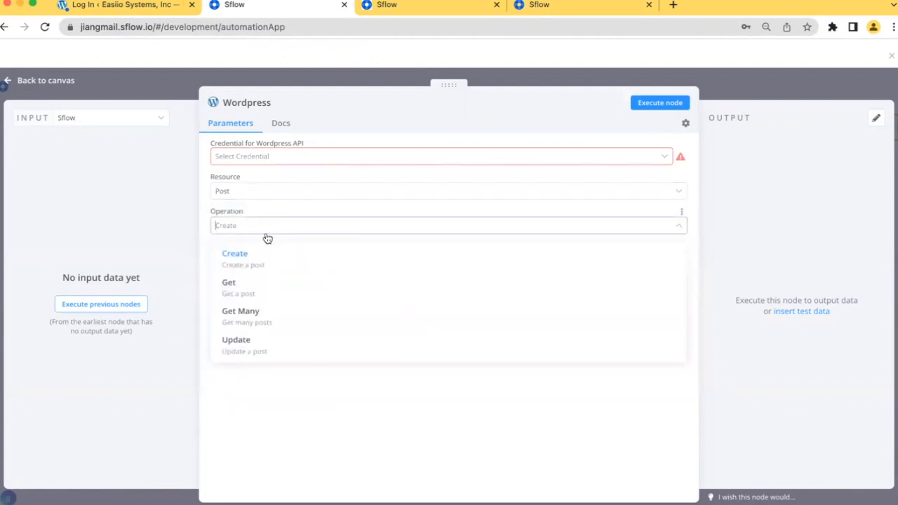
left_click(260, 261)
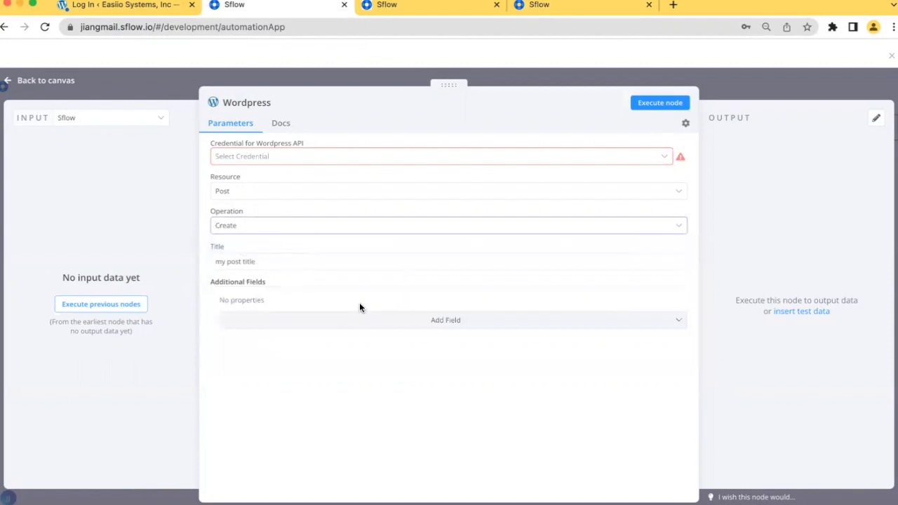
- Add a Content field to the Wordpress post and fill it with "My content"
left_click(386, 326)
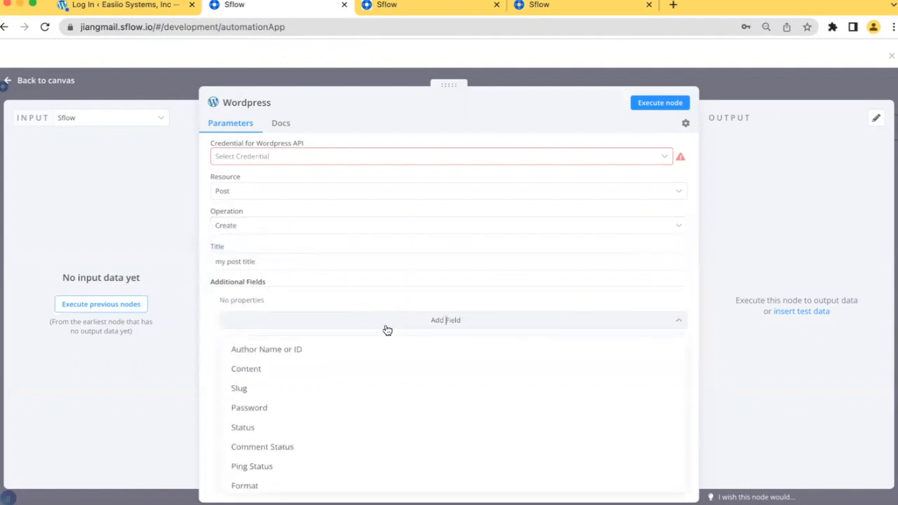
left_click(302, 368)
left_click(283, 313)
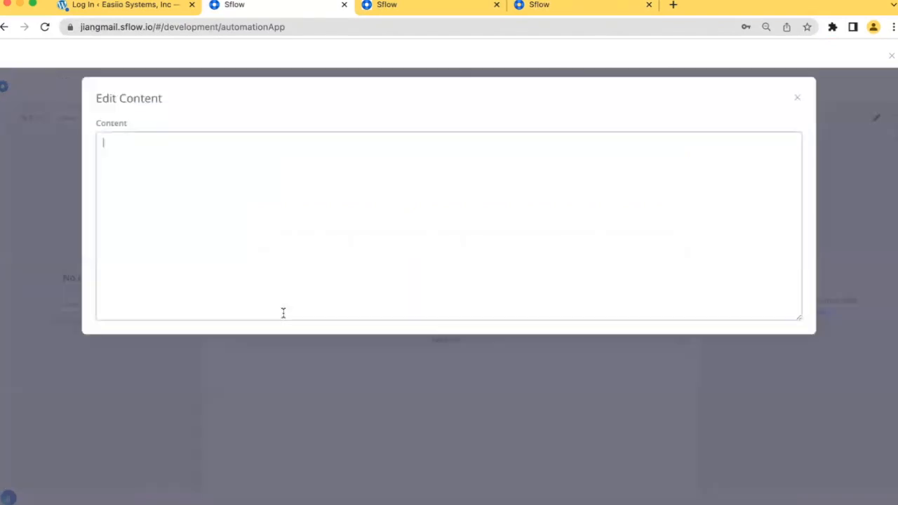
type("My content")
left_click(797, 99)
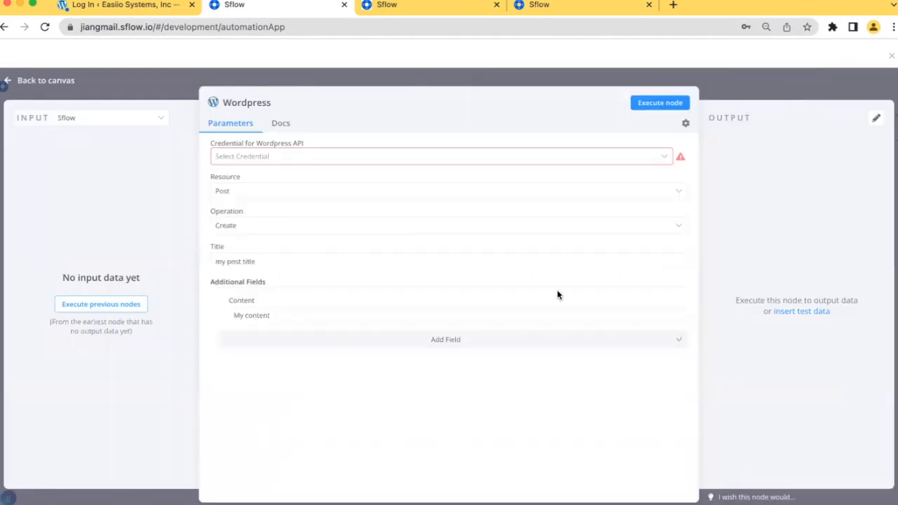
- Start a new Wordpress API credential for the Wordpress node and go to its username field
left_click(322, 163)
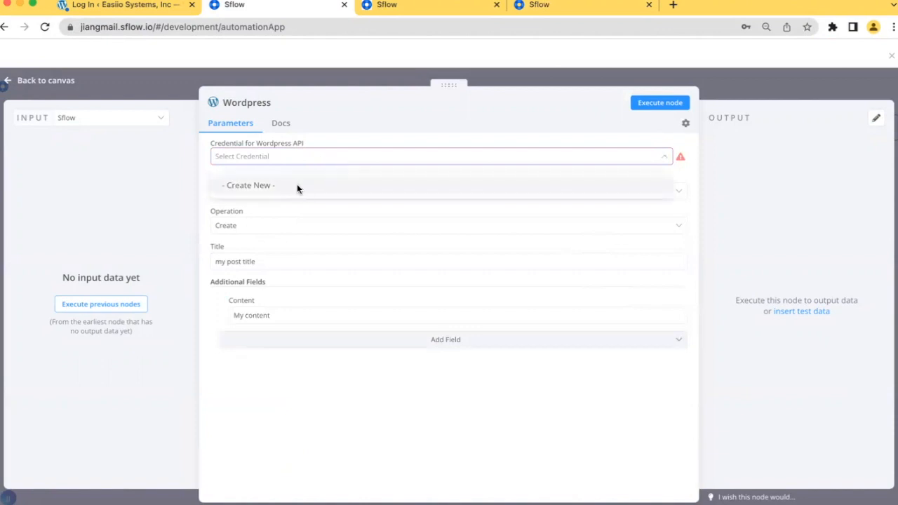
left_click(296, 184)
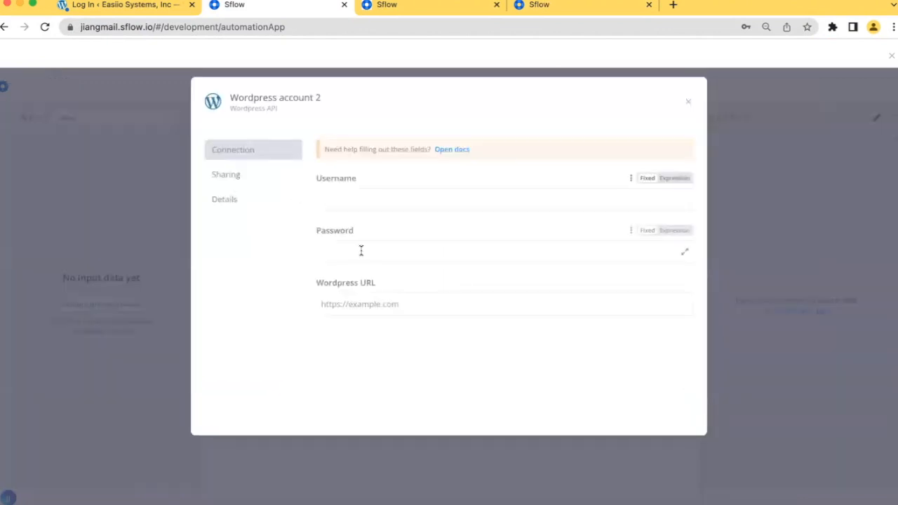
left_click(365, 197)
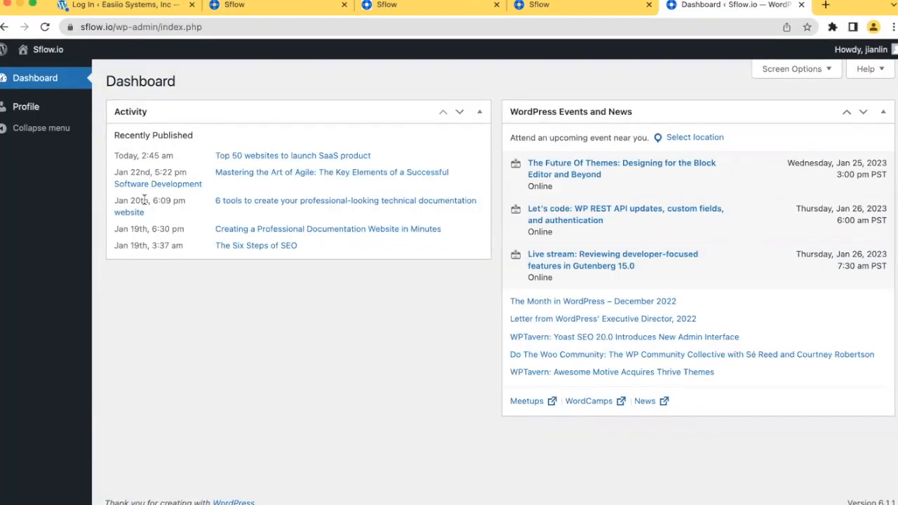
- Open the account's profile for editing in the Sflow.io WordPress admin site
left_click(33, 111)
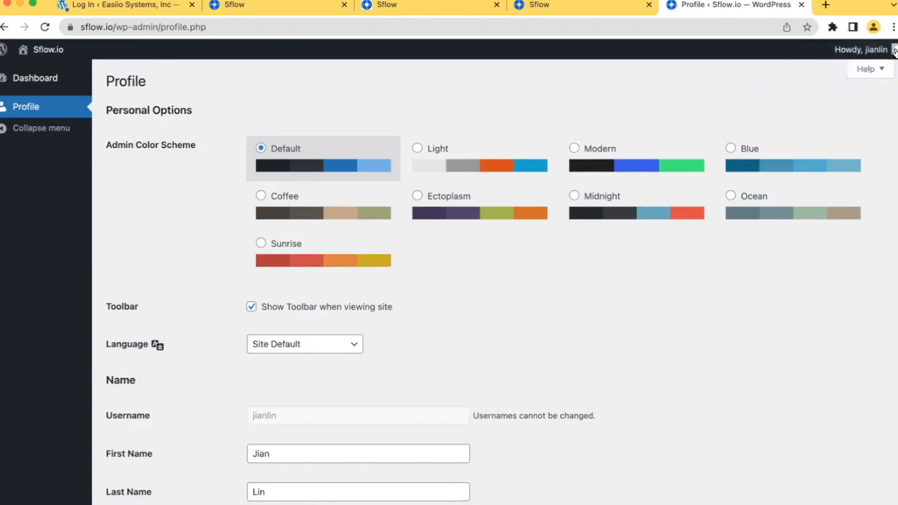
mouse_move(895, 50)
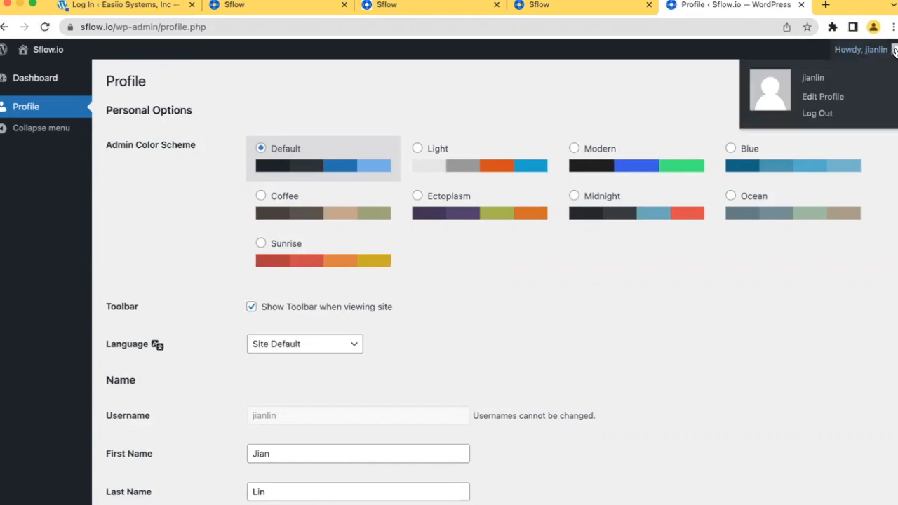
left_click(832, 97)
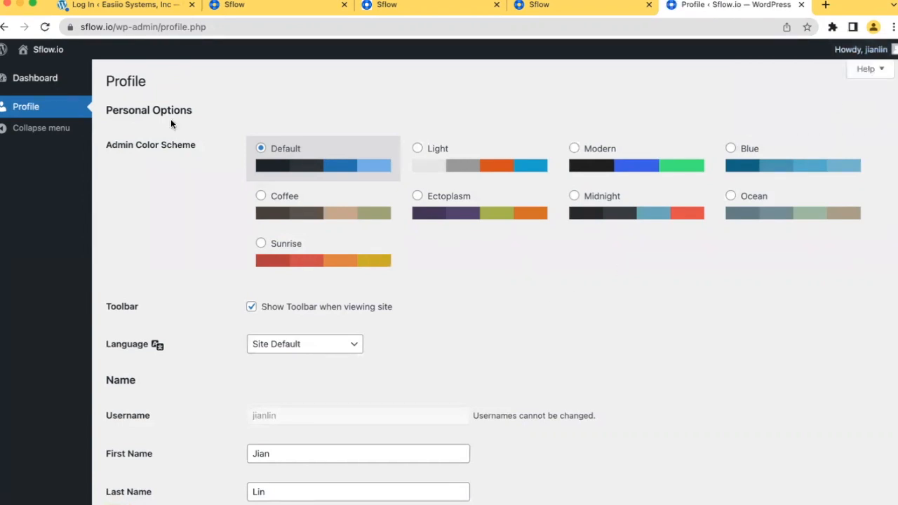
- Create an application password named sflown8n in the WordPress profile and select the generated password
scroll(354, 368, "down", 8)
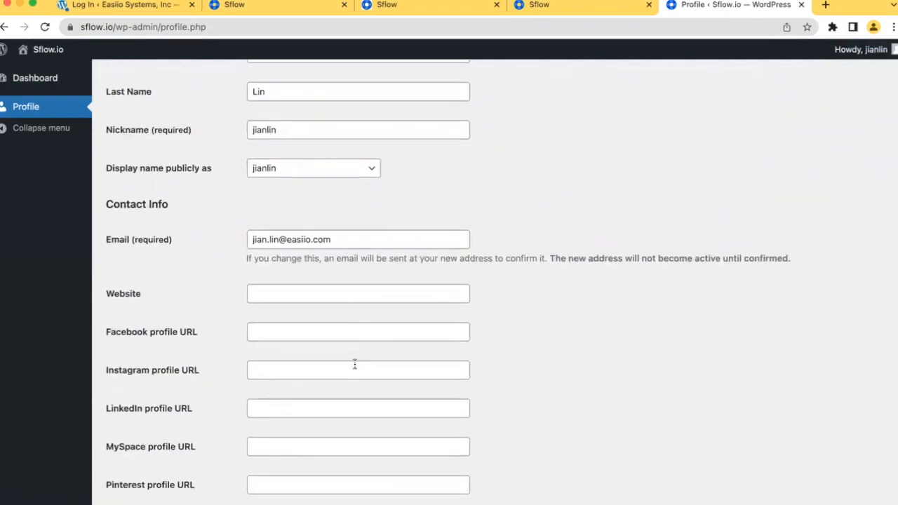
scroll(354, 366, "down", 8)
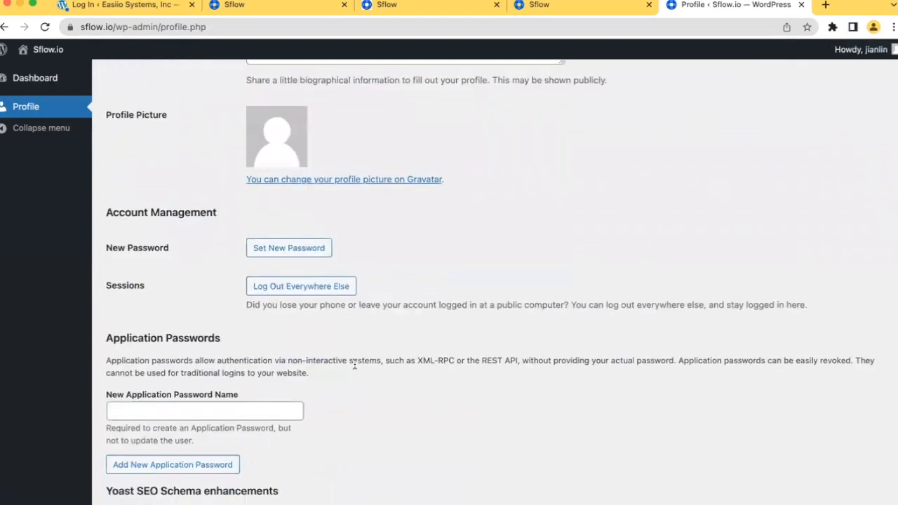
scroll(354, 364, "down", 1)
scroll(355, 363, "up", 1)
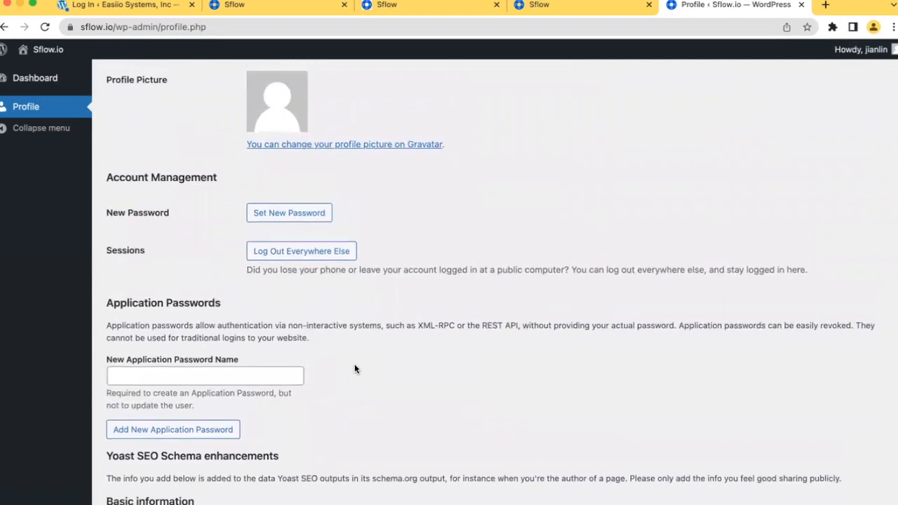
scroll(354, 365, "down", 5)
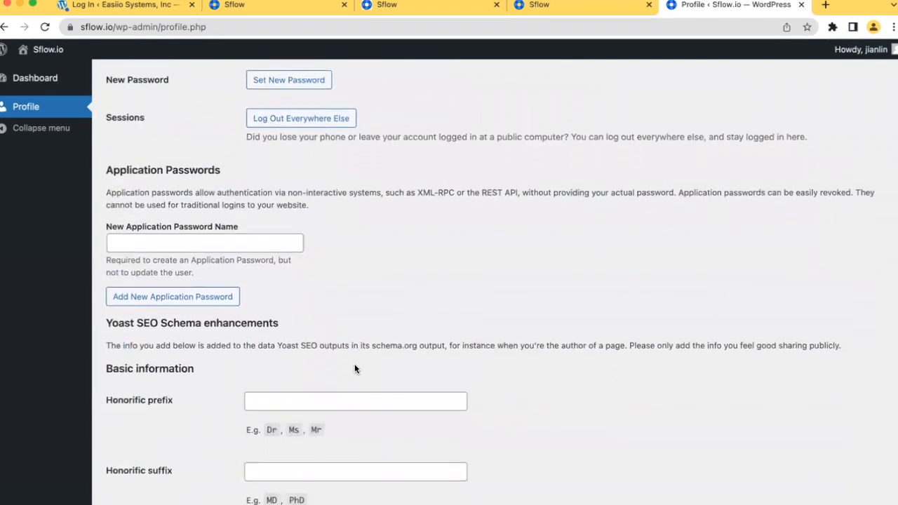
scroll(355, 368, "down", 8)
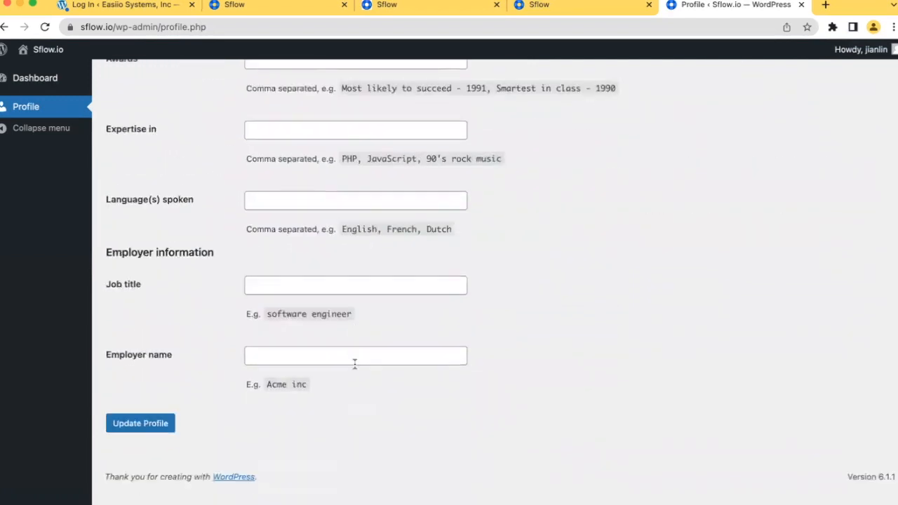
scroll(354, 368, "up", 1)
scroll(355, 369, "up", 8)
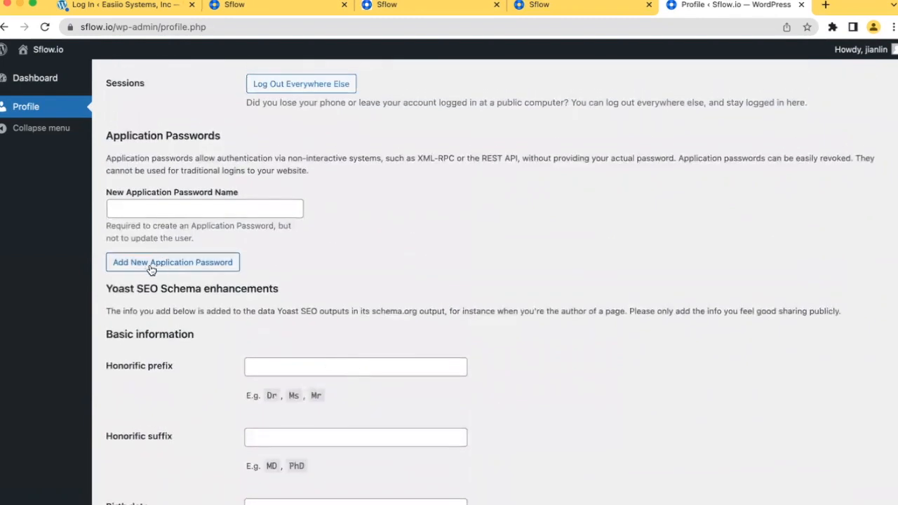
left_click(162, 209)
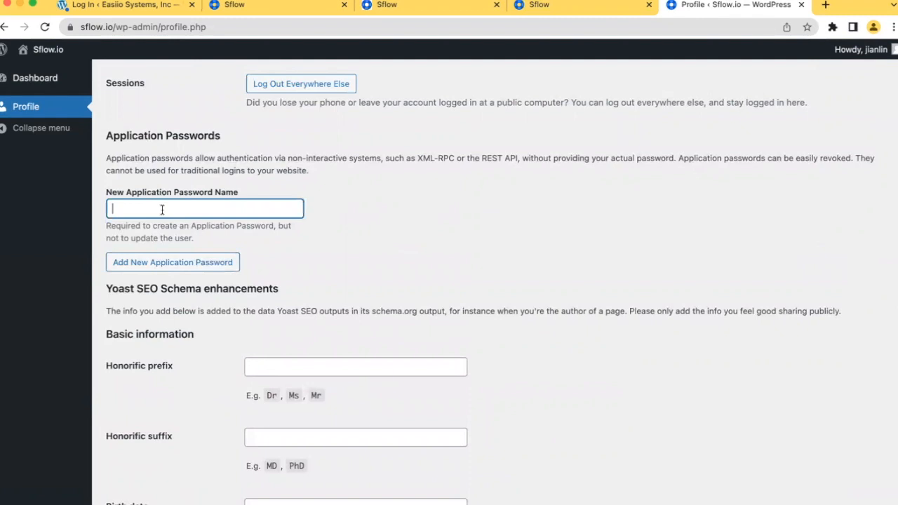
type("Sflown8n")
left_click(174, 265)
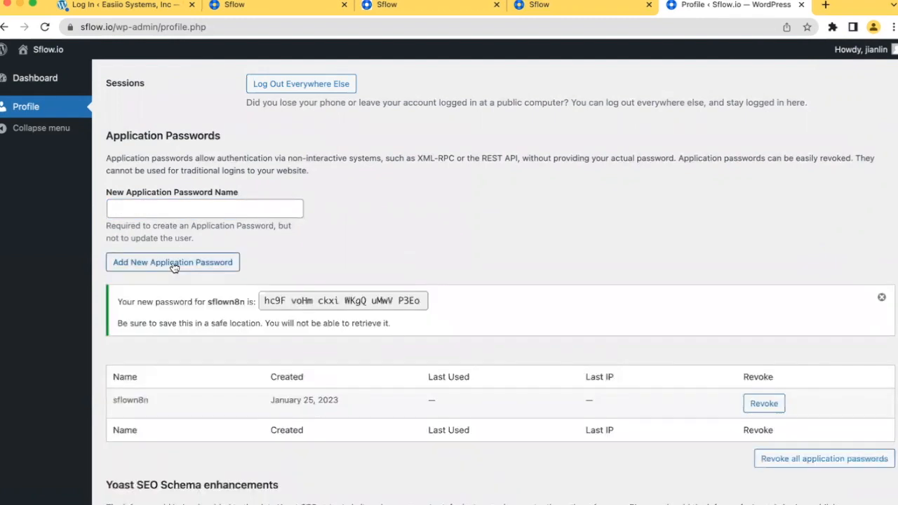
left_click_drag(422, 301, 264, 298)
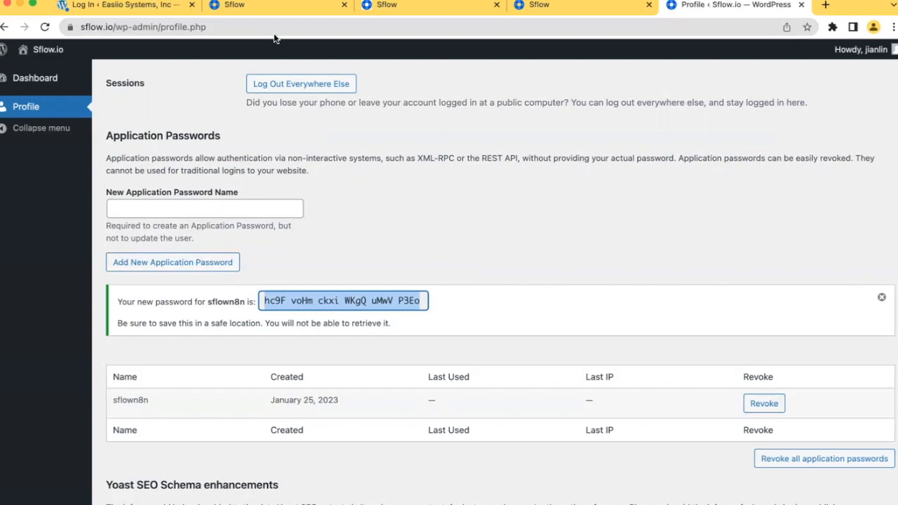
- Switch to Sflow, show the PostToWP workflow instead of its executions, and open the Wordpress node
left_click(259, 8)
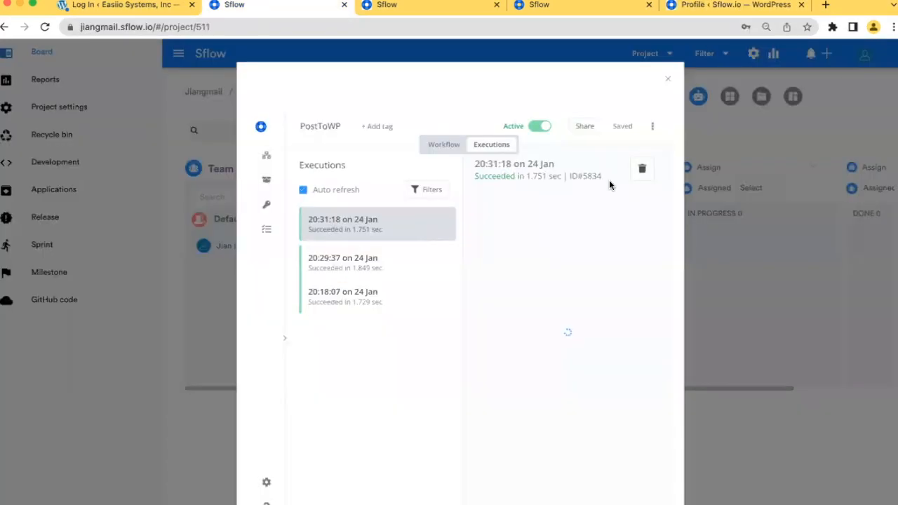
left_click(445, 146)
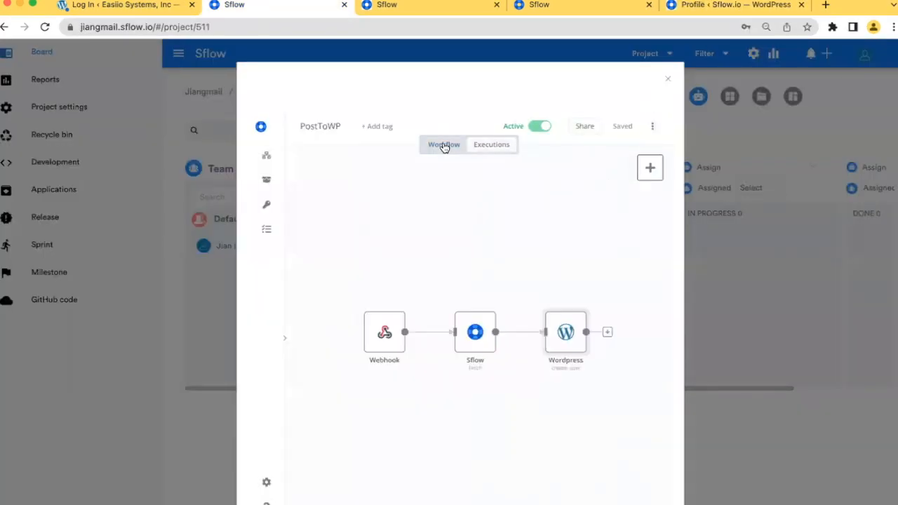
double_click(572, 335)
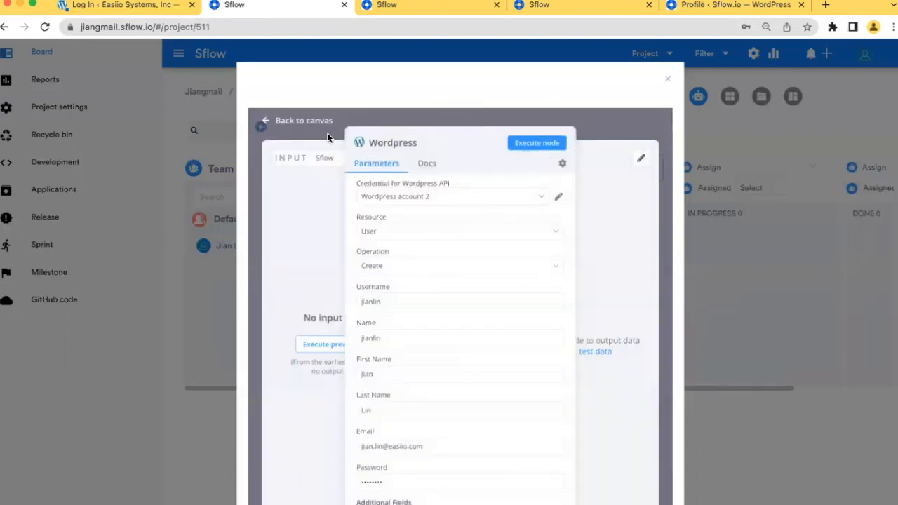
left_click(267, 121)
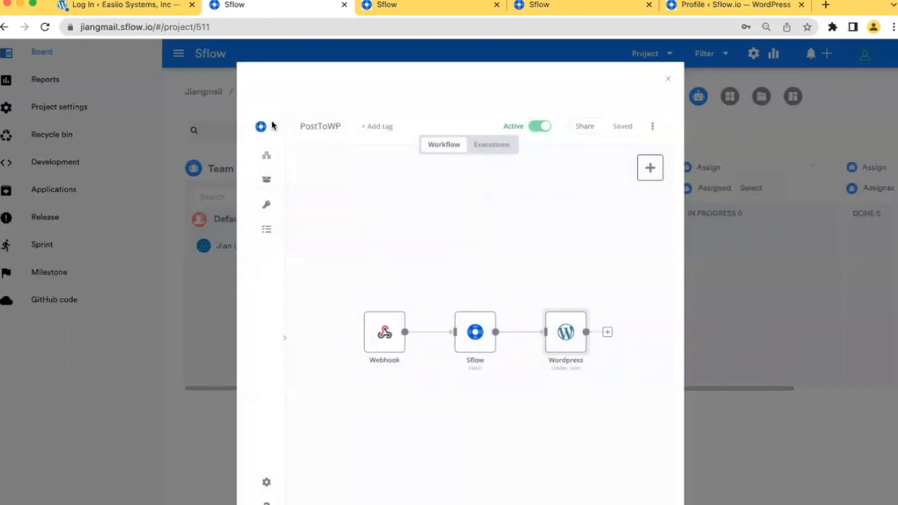
double_click(567, 337)
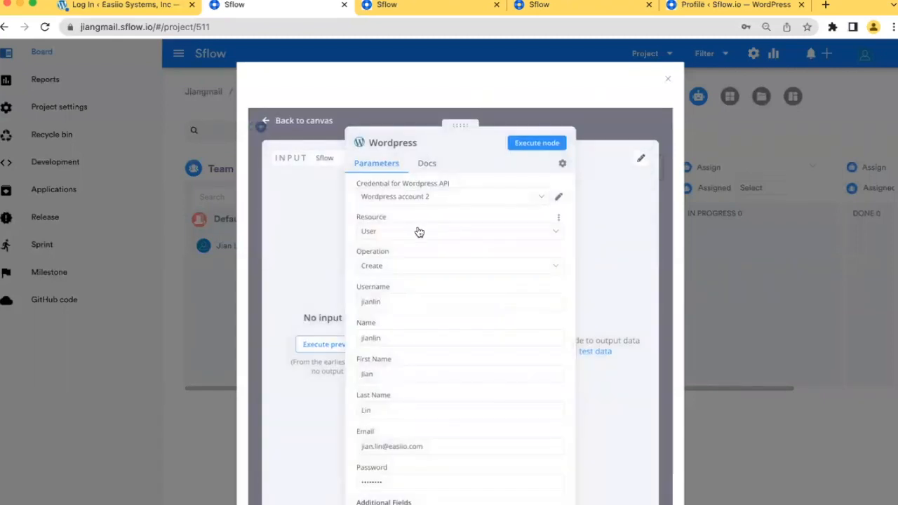
- Review the connection settings of the Wordpress account 2 credential, then return to the workflow canvas
left_click(560, 199)
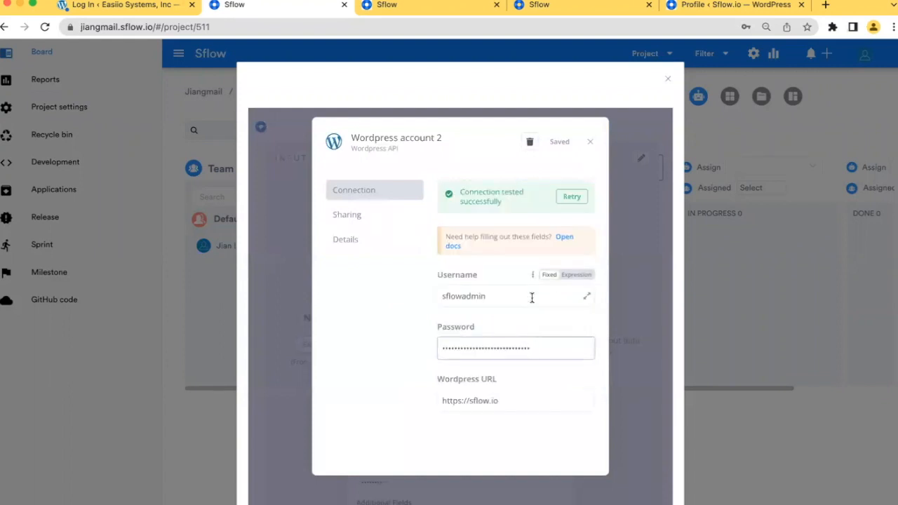
left_click(535, 347)
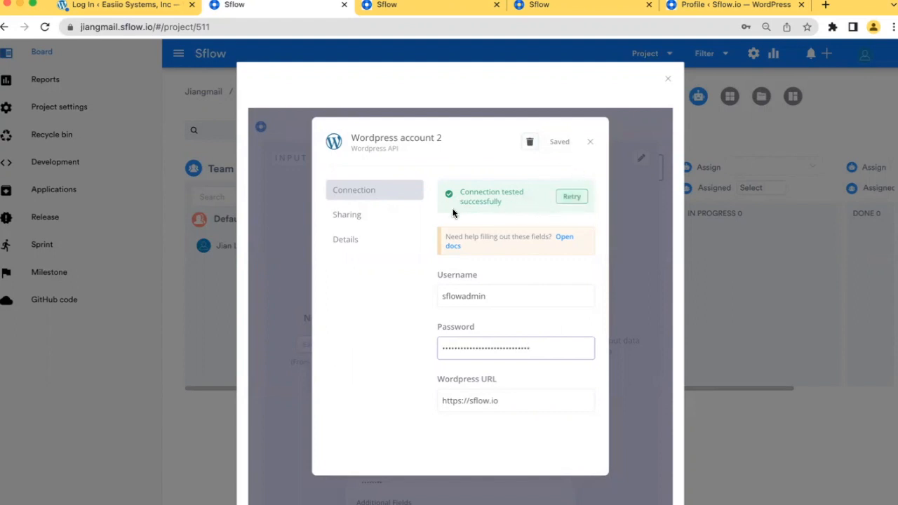
left_click(589, 144)
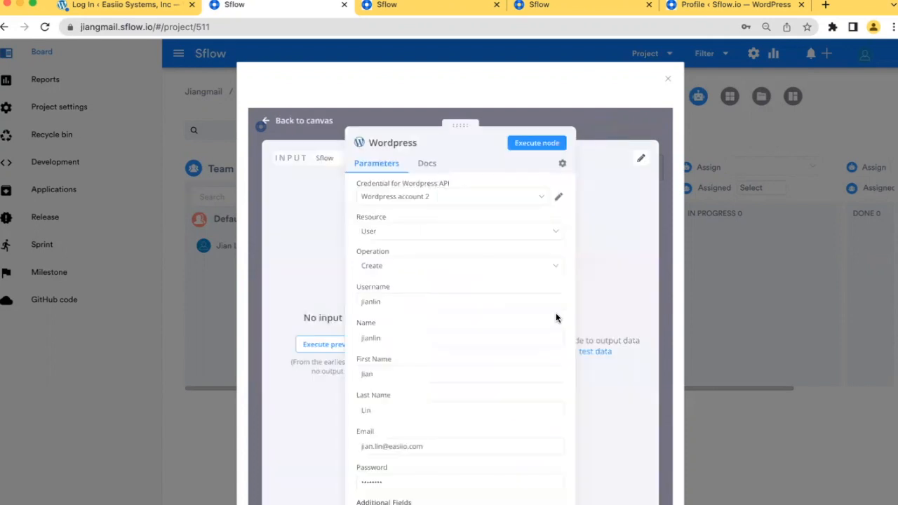
left_click(268, 124)
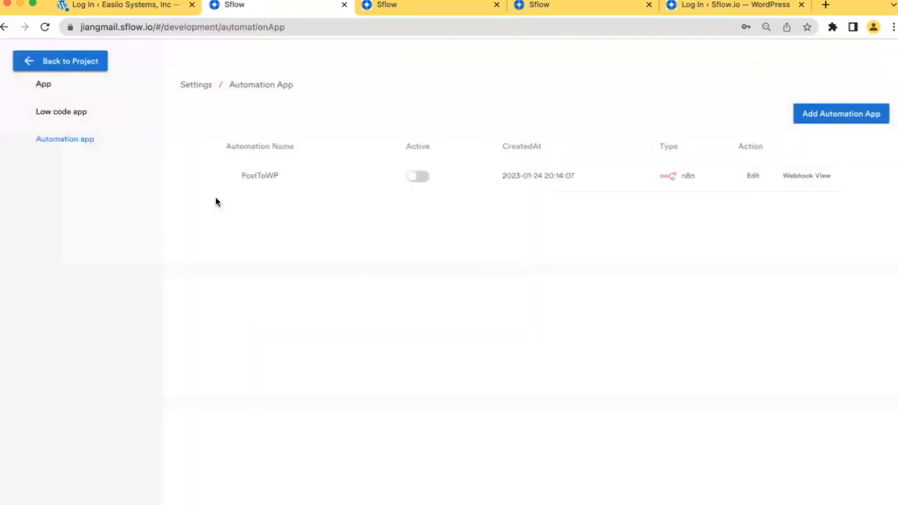
- Activate the PostToWP automation app and open its webhook list
left_click(421, 180)
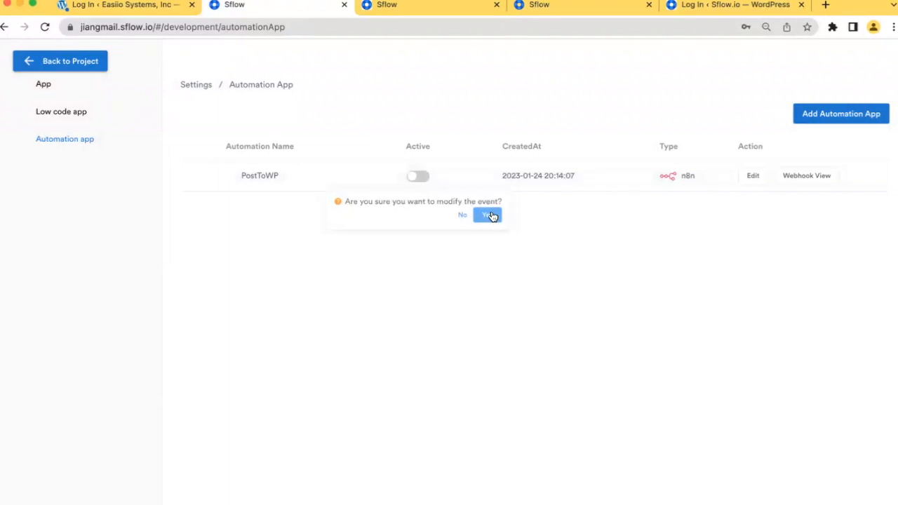
left_click(484, 214)
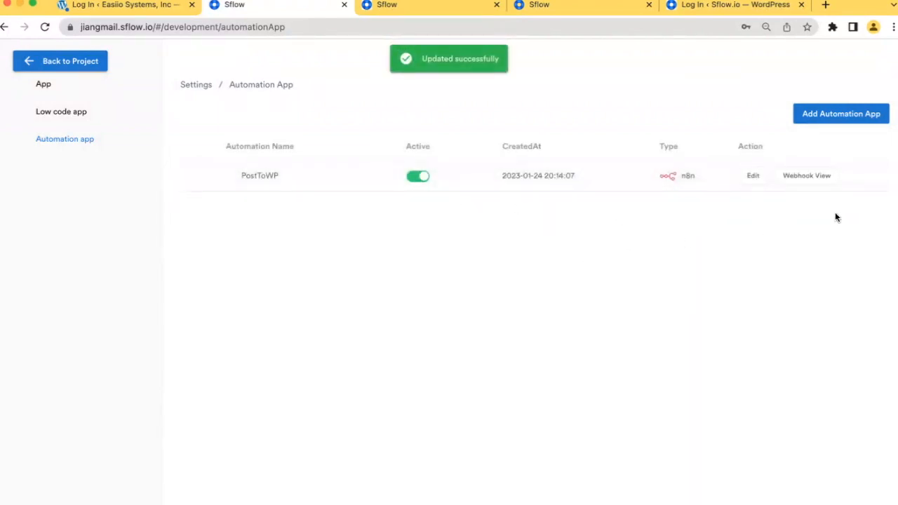
left_click(809, 180)
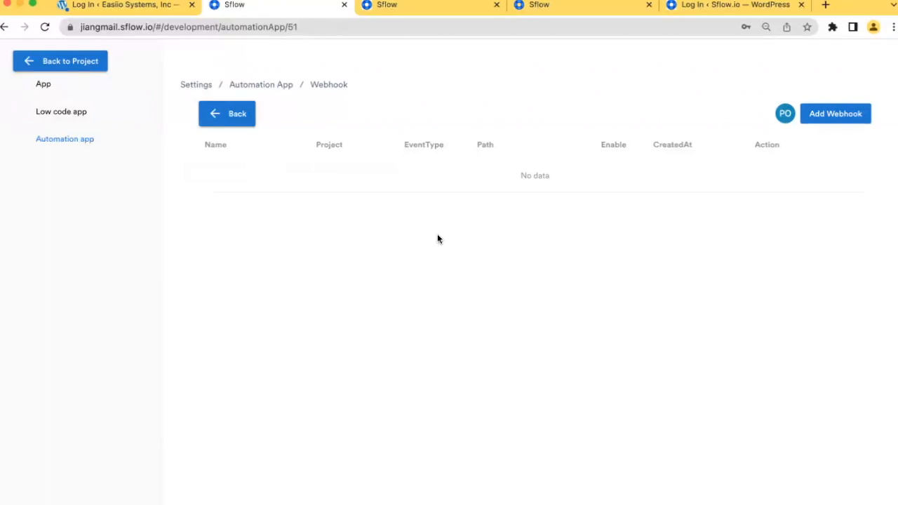
- Start a new webhook for the test project, choosing Webhook as the webhook and Manual as the event type
left_click(836, 115)
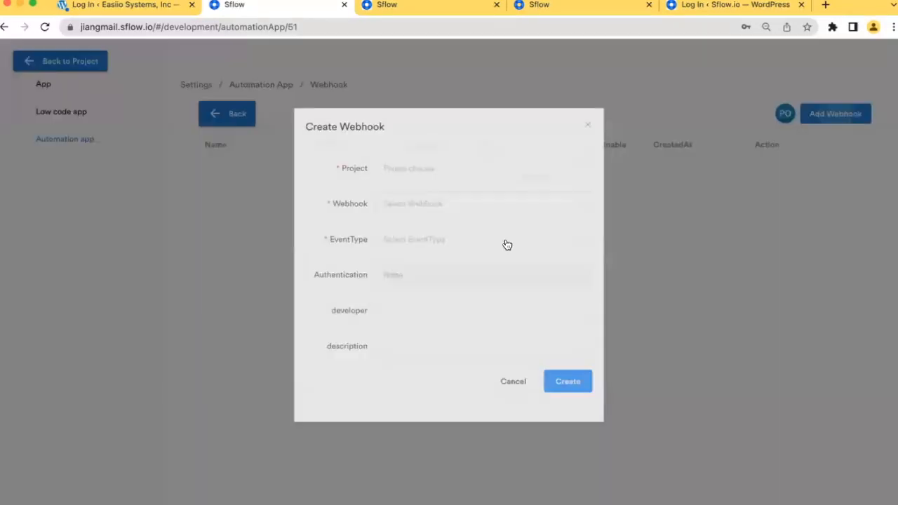
left_click(449, 171)
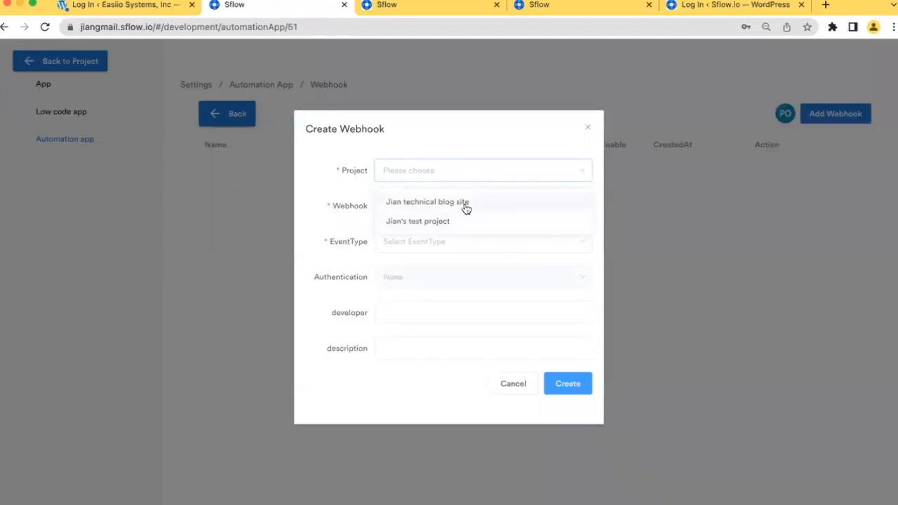
left_click(454, 223)
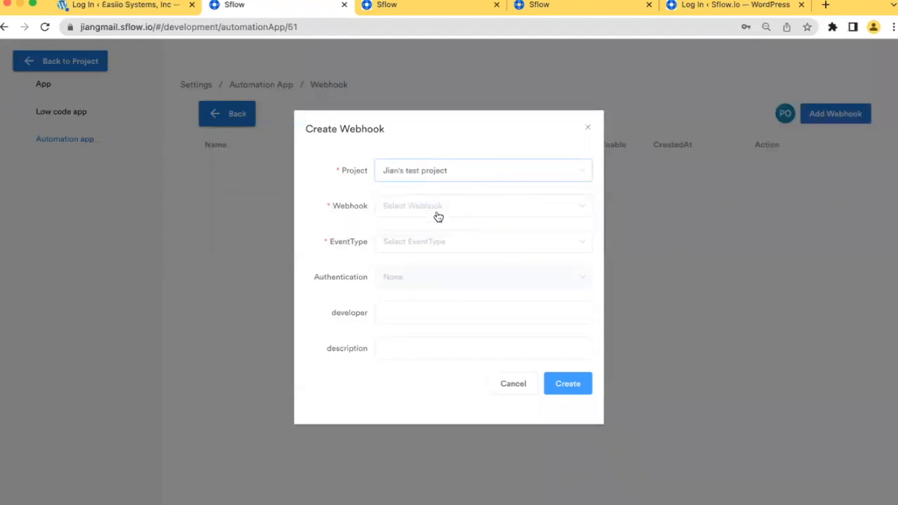
left_click(438, 212)
left_click(426, 239)
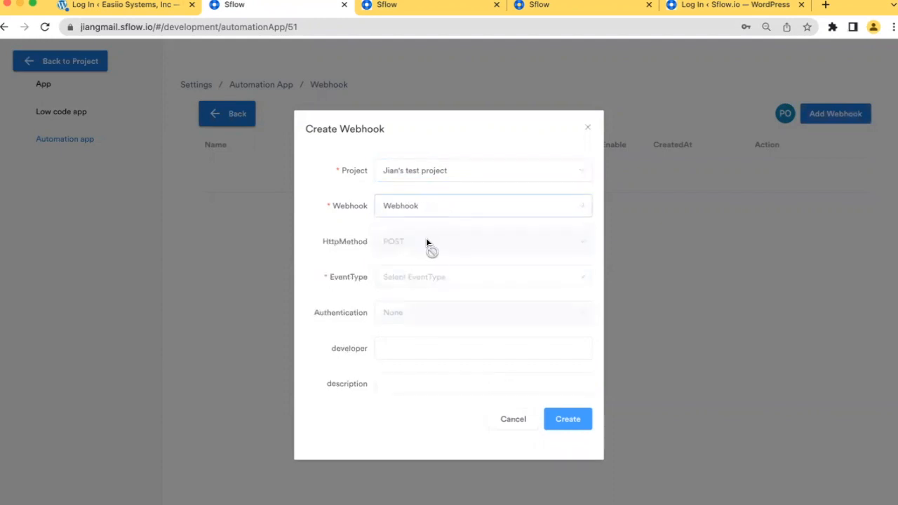
left_click(447, 281)
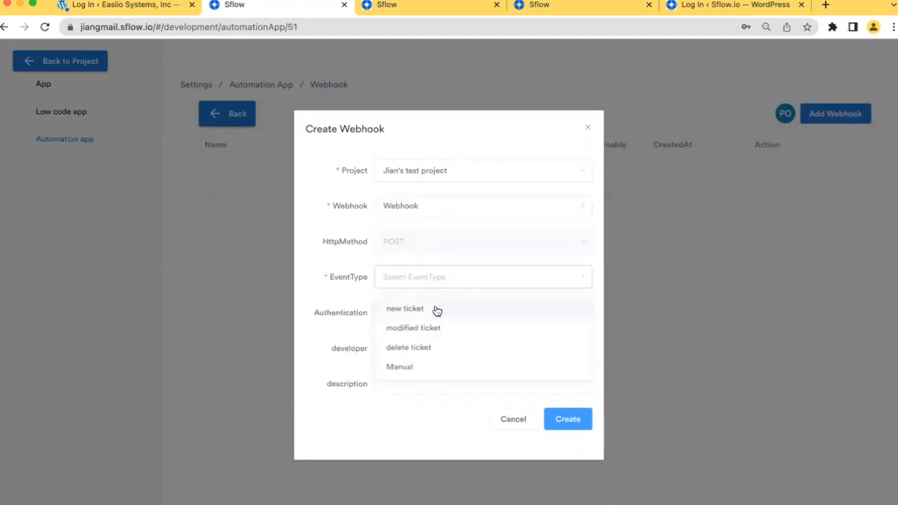
left_click(401, 369)
- Enter the developer's name and the description "Sending post to Wordpress via automation", and create the webhook
left_click(423, 352)
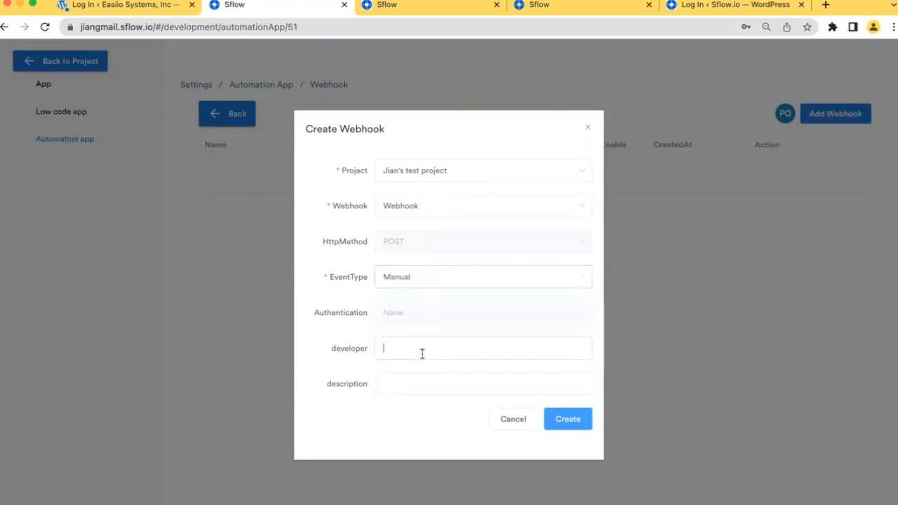
type("JianGmail")
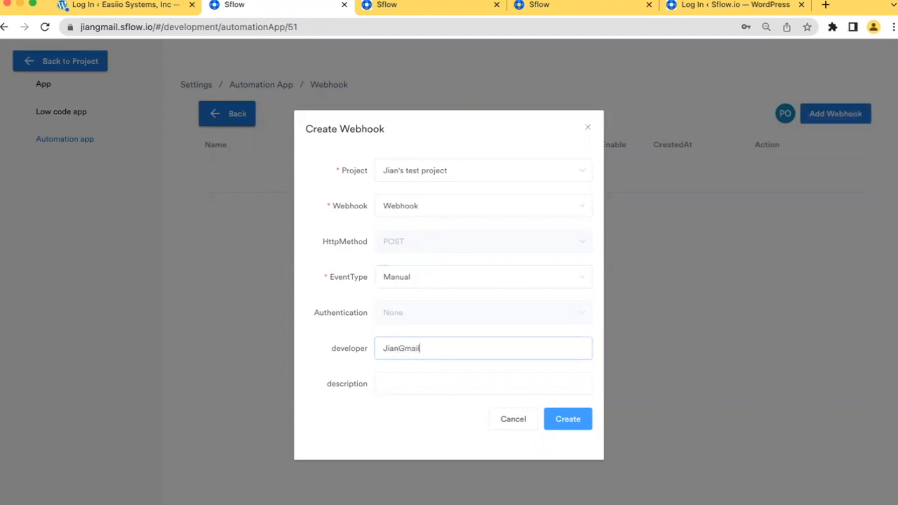
left_click(414, 382)
type("Sending post to ")
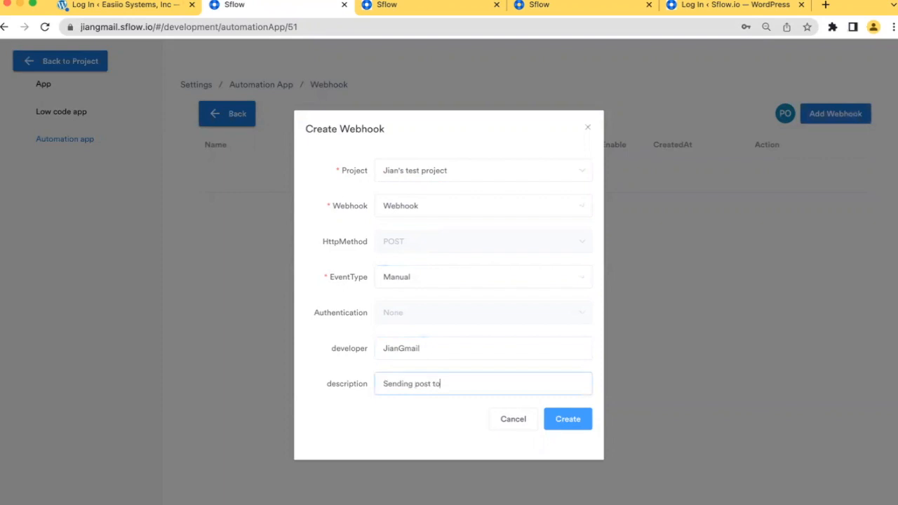
type("Wordpress via automation")
left_click(576, 417)
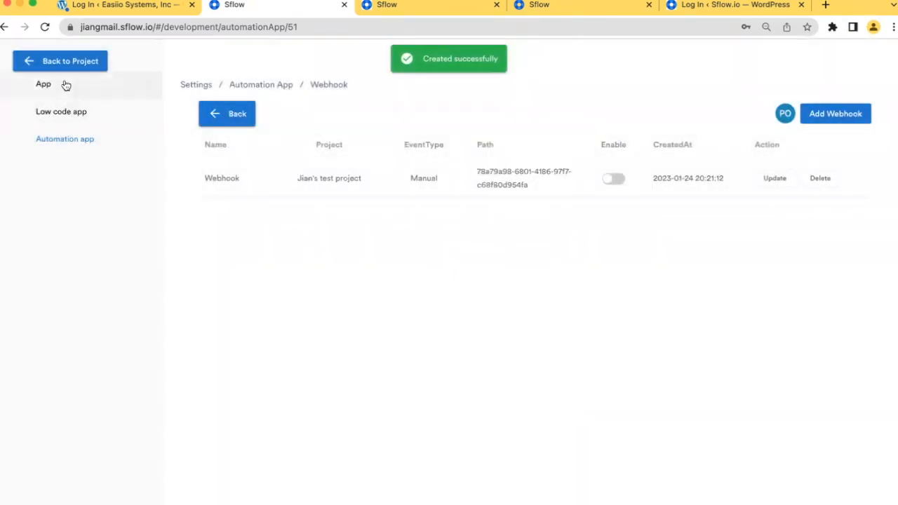
- Enable the new manual webhook and return to the project board
left_click(612, 181)
left_click(683, 219)
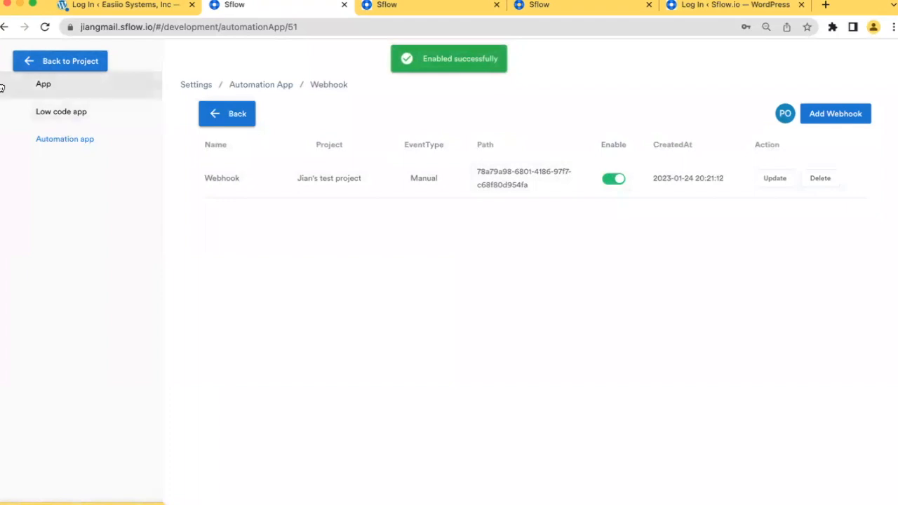
left_click(28, 64)
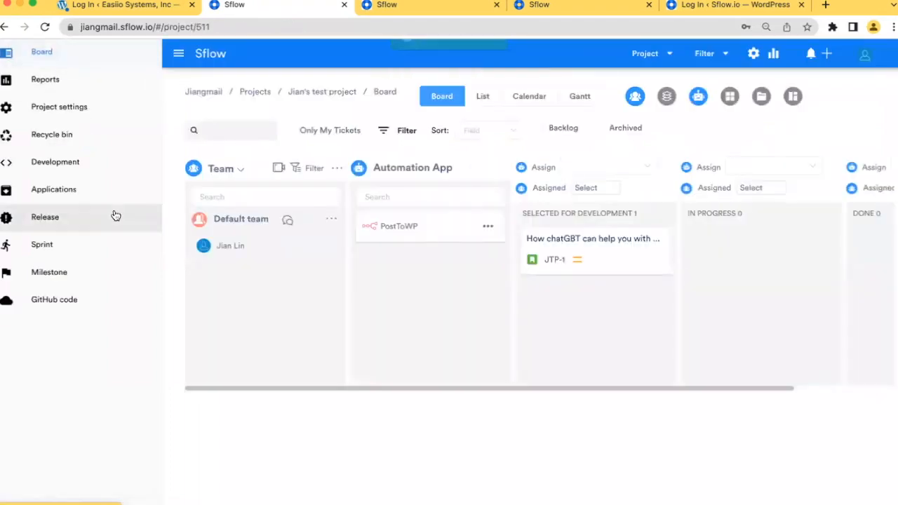
- Execute the PostToWP automation app on ticket JTP-1 and confirm the execution
mouse_move(422, 227)
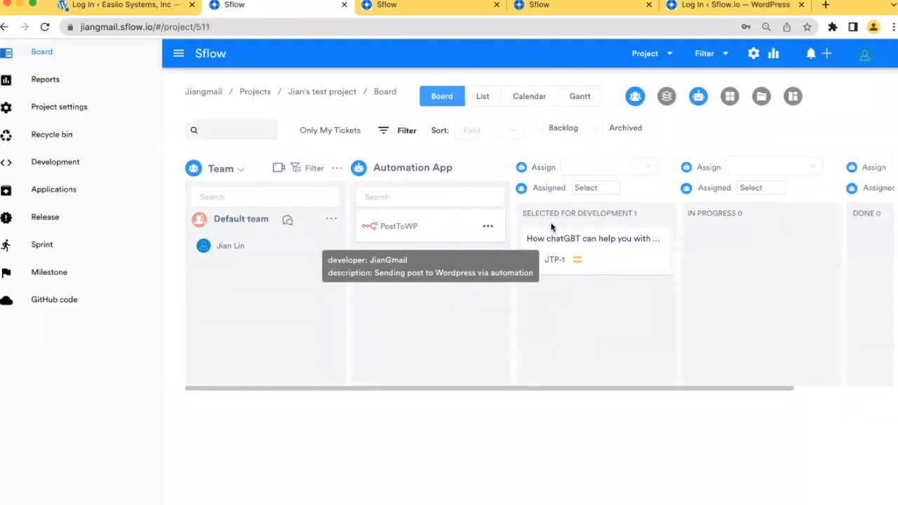
left_click(488, 226)
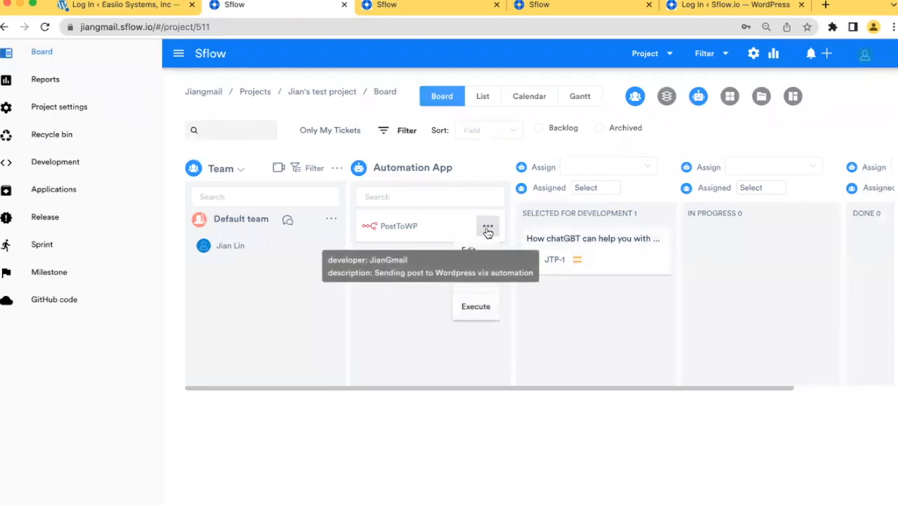
left_click(474, 309)
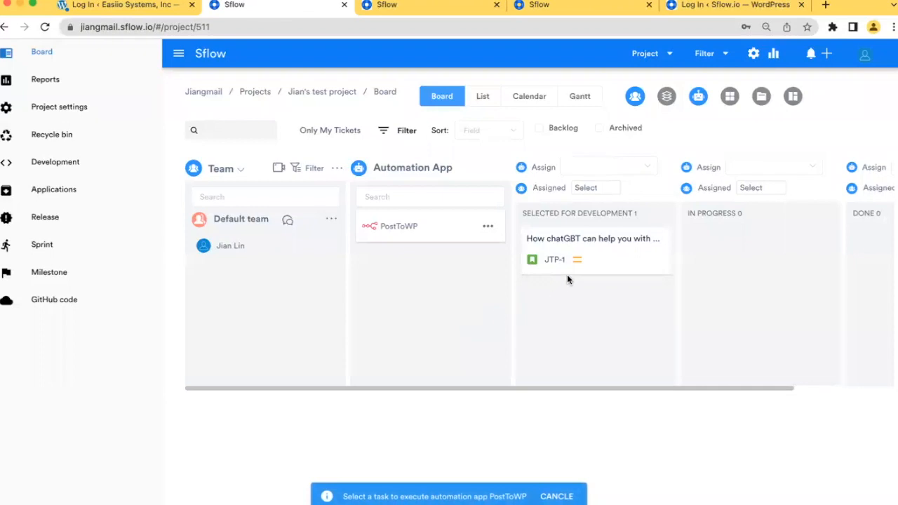
left_click(604, 252)
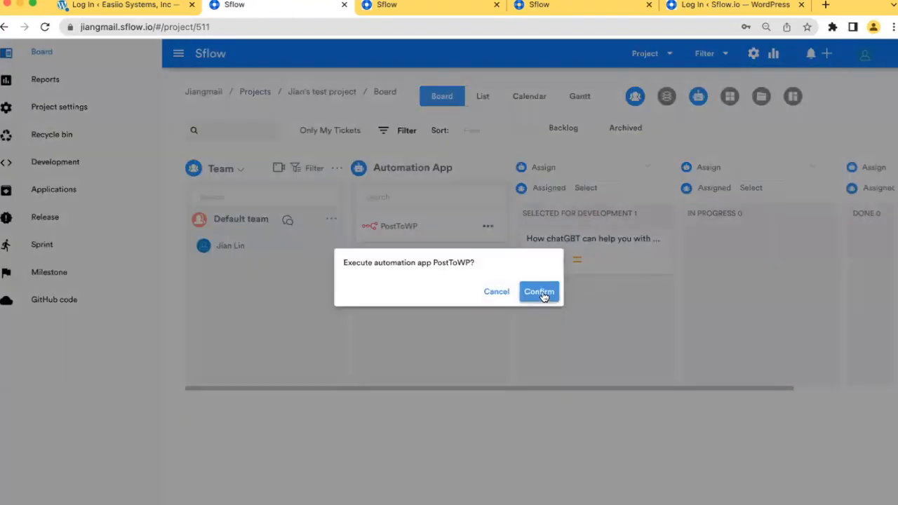
left_click(539, 292)
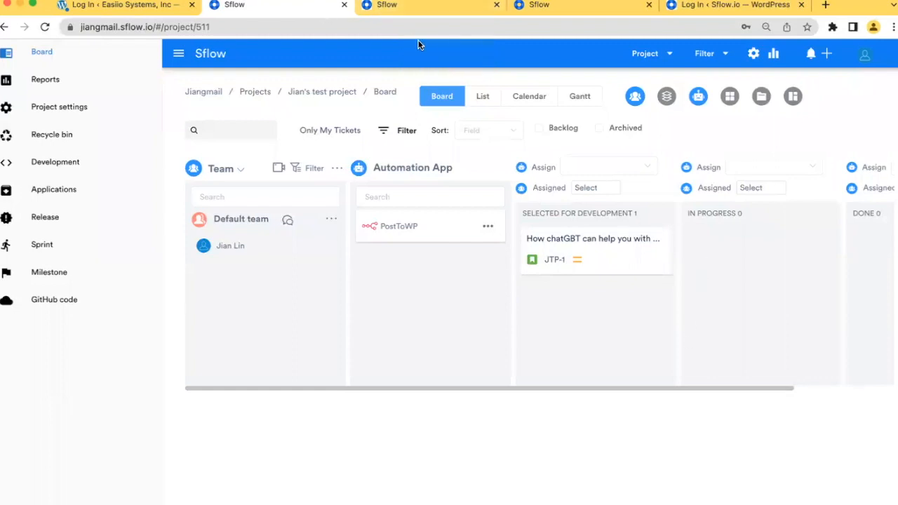
left_click(452, 13)
left_click(588, 13)
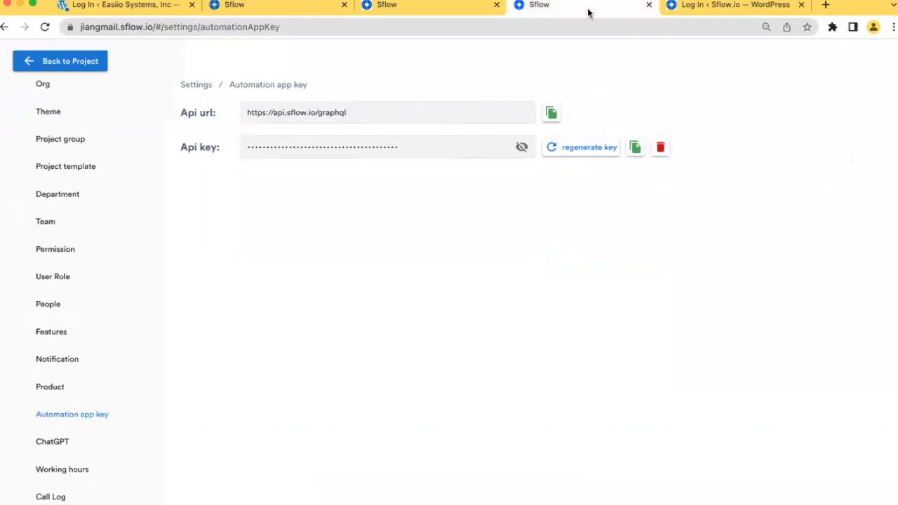
left_click(721, 13)
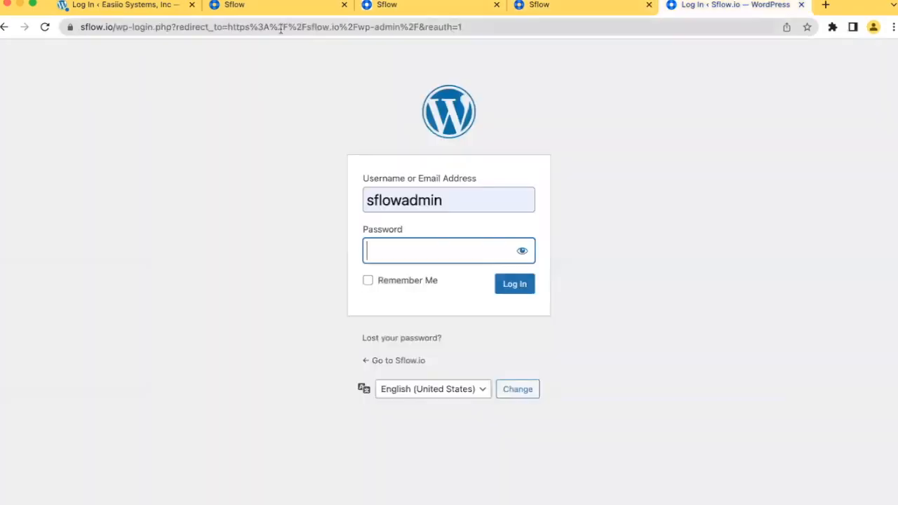
- Open PostToWP for editing from the project board, check its executions, and return to the workflow view
left_click(232, 6)
left_click(489, 228)
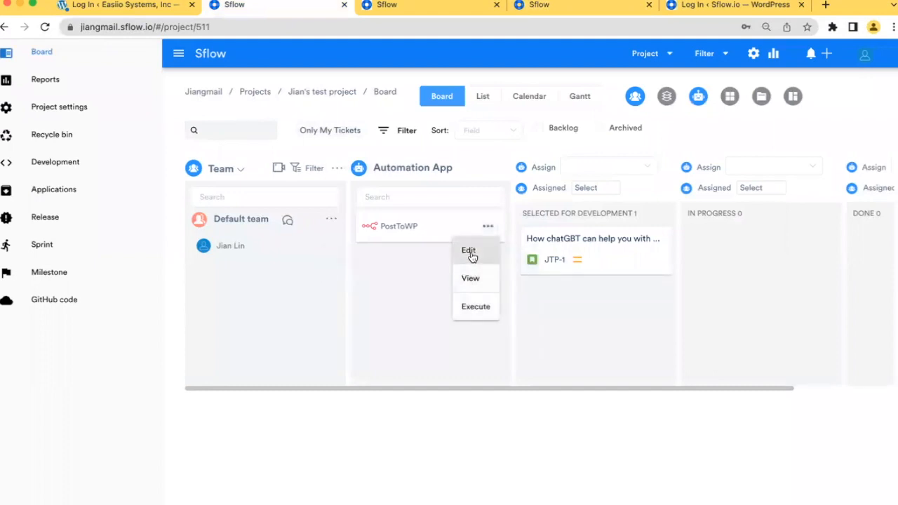
left_click(469, 253)
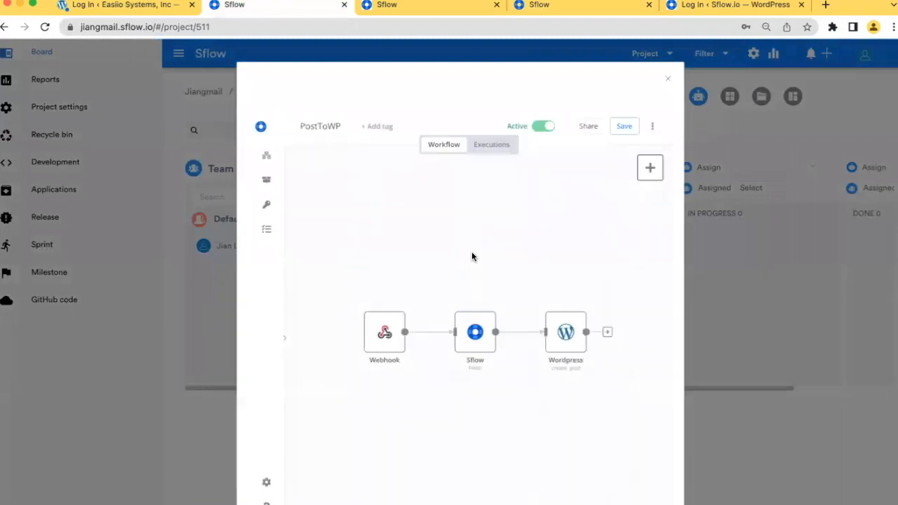
left_click(504, 145)
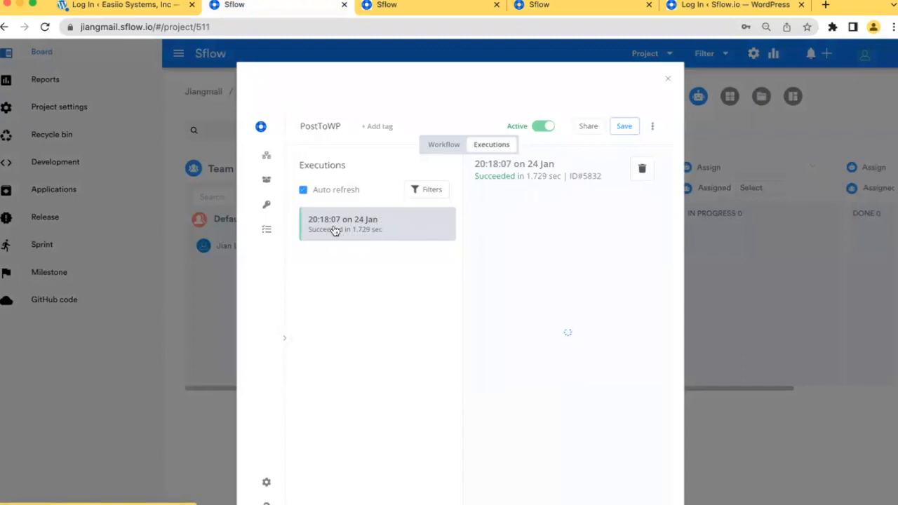
left_click(444, 145)
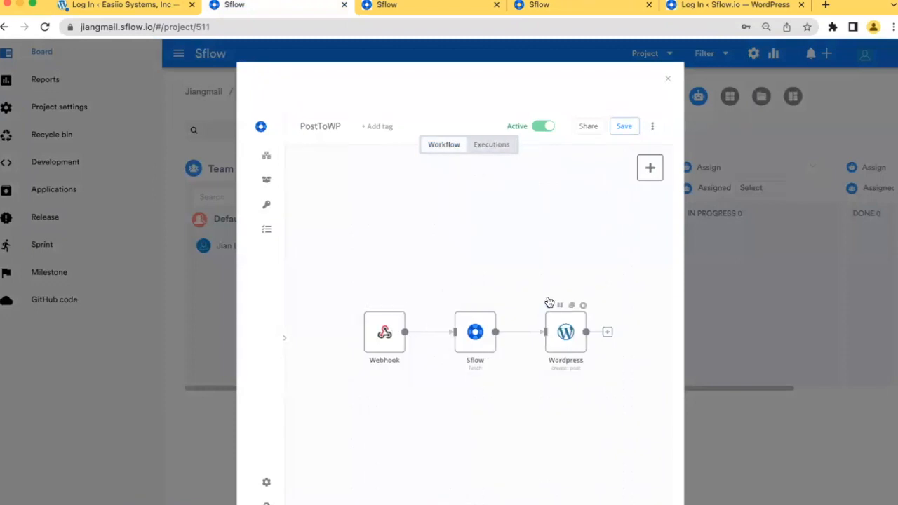
left_click(491, 145)
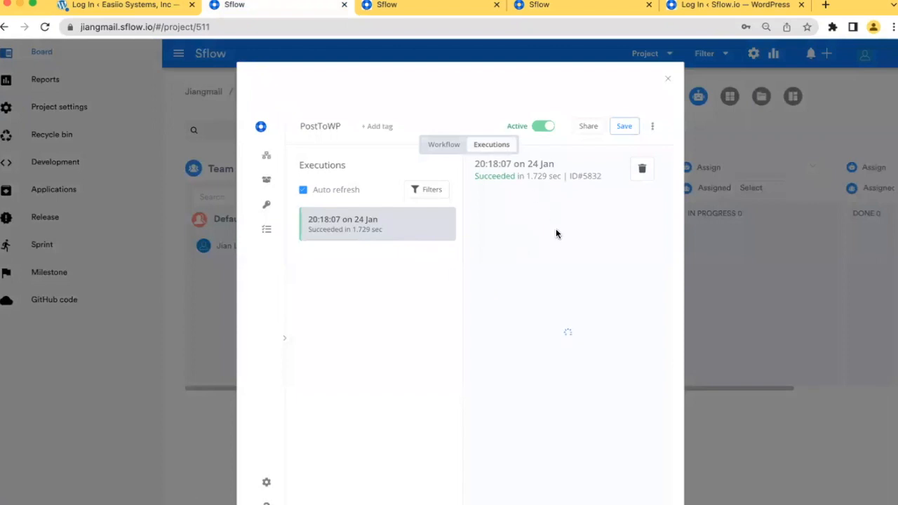
left_click(764, 118)
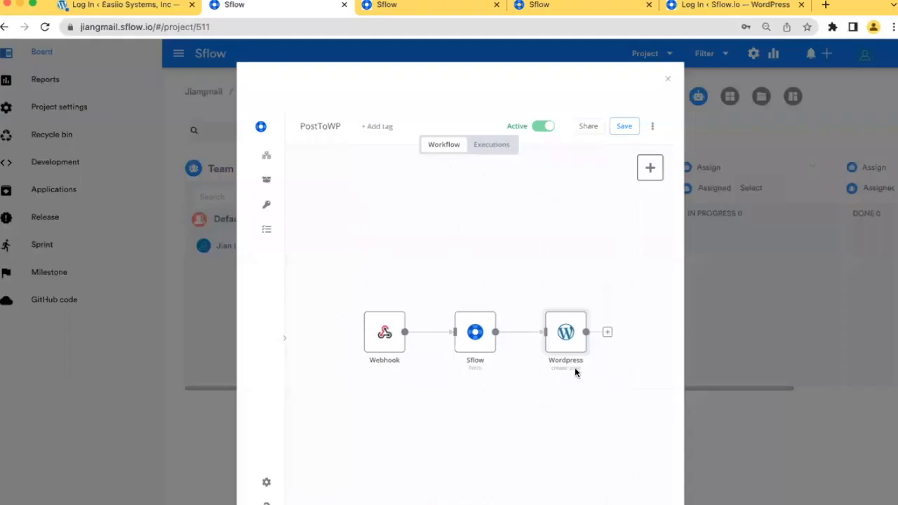
- Set the Wordpress node's Title to the expression {{$node["Sflow"].json["title"]}}
double_click(564, 339)
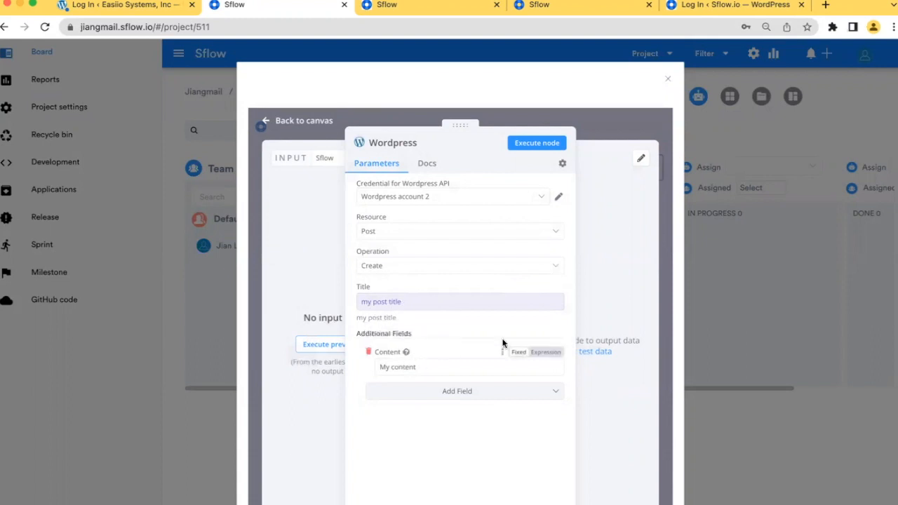
left_click(546, 287)
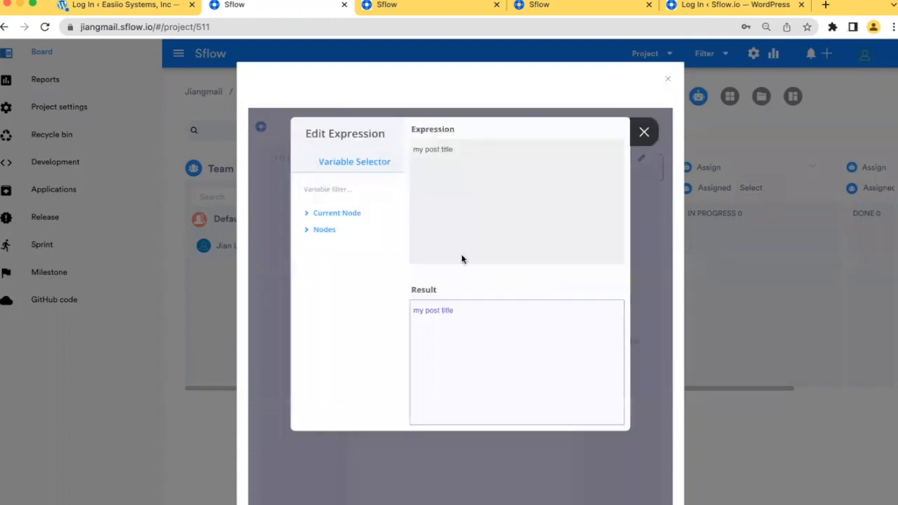
left_click_drag(459, 149, 399, 149)
key("BackSpace")
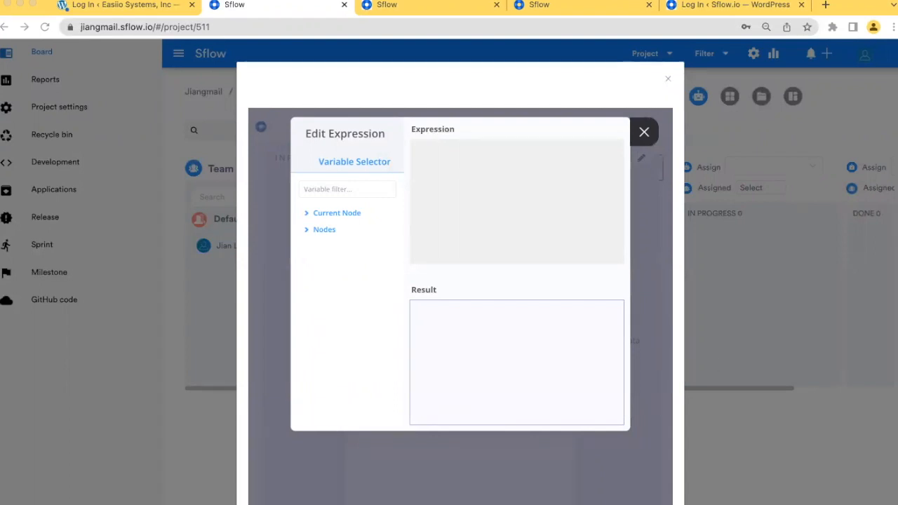
left_click(473, 233)
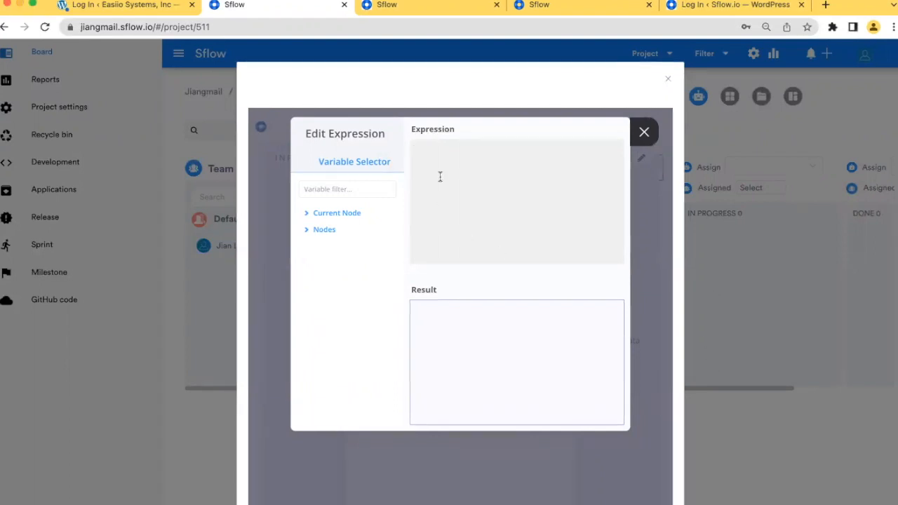
type("{{$node[\"Sflow\"].json[\"title\"]}}")
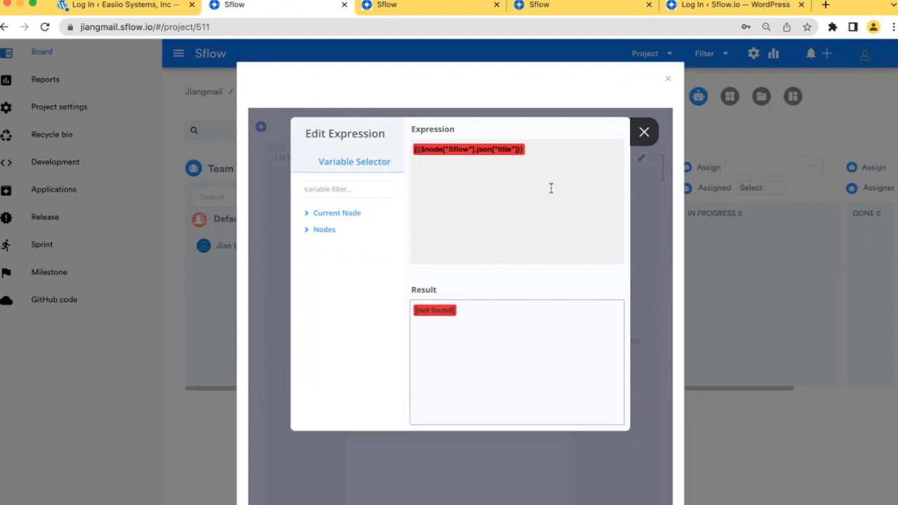
left_click(644, 133)
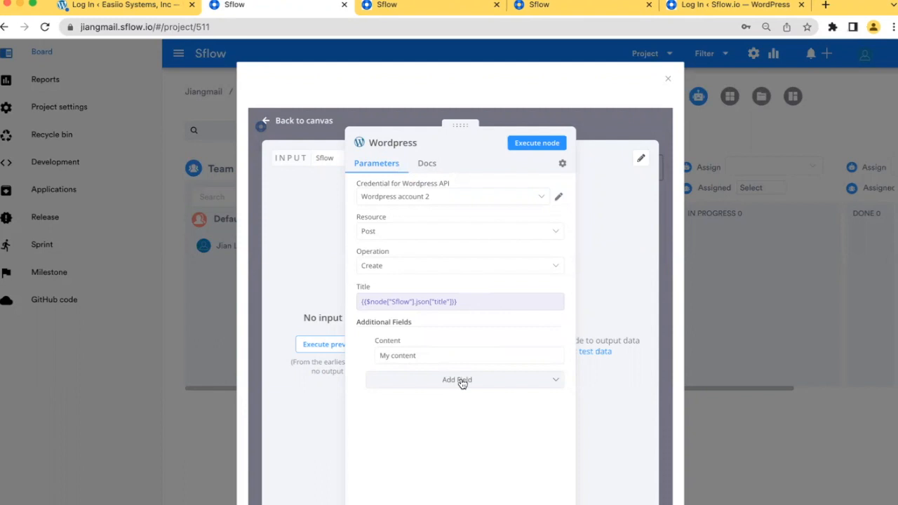
- Set the Wordpress node's Content to the expression {{$node["Sflow"].json["description"]}} and save the PostToWP workflow
left_click(547, 341)
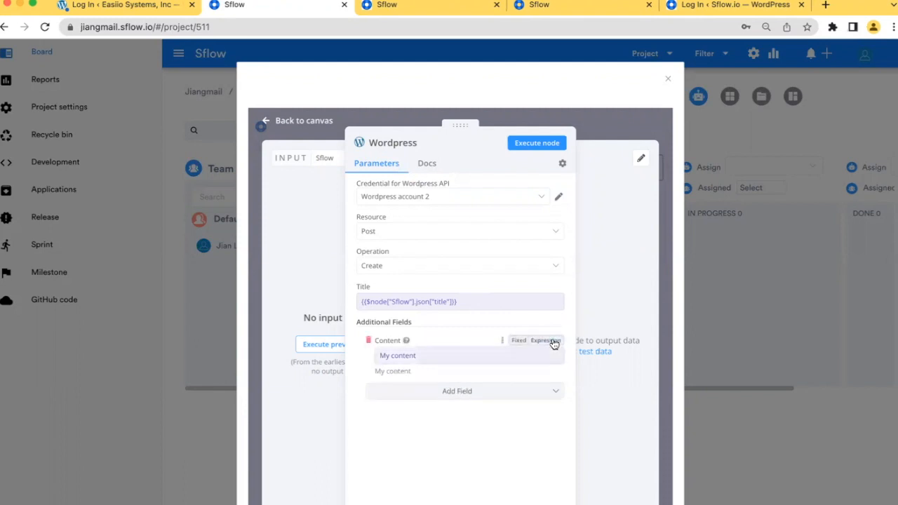
left_click(513, 356)
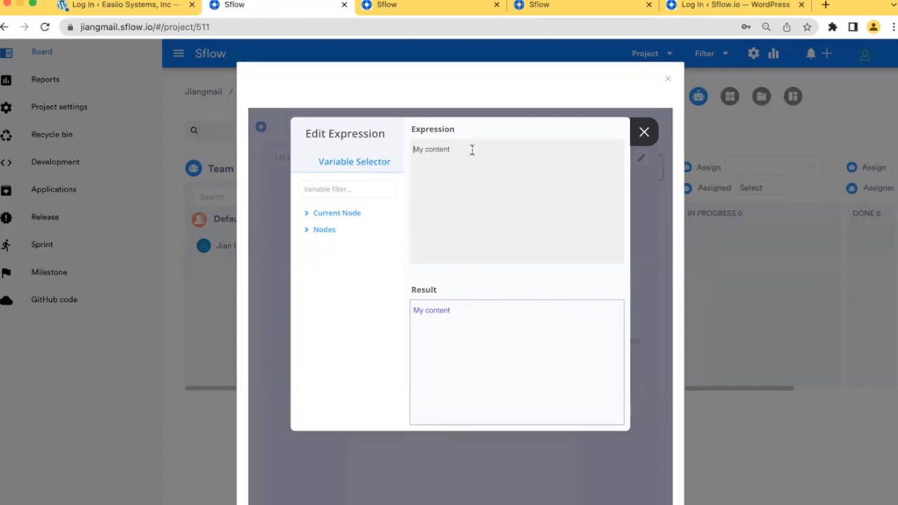
left_click_drag(472, 149, 412, 149)
type("{{$node[\"Sflow\"].json[\"description\"]}}")
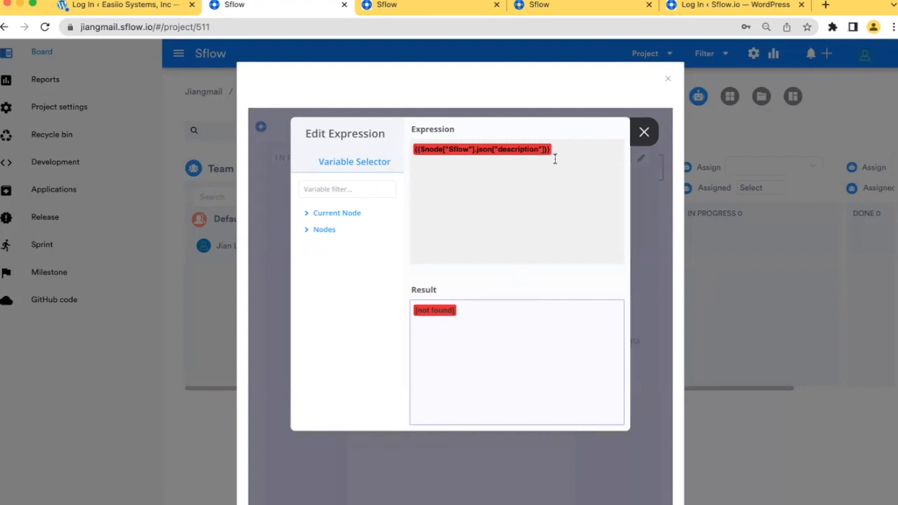
left_click(643, 132)
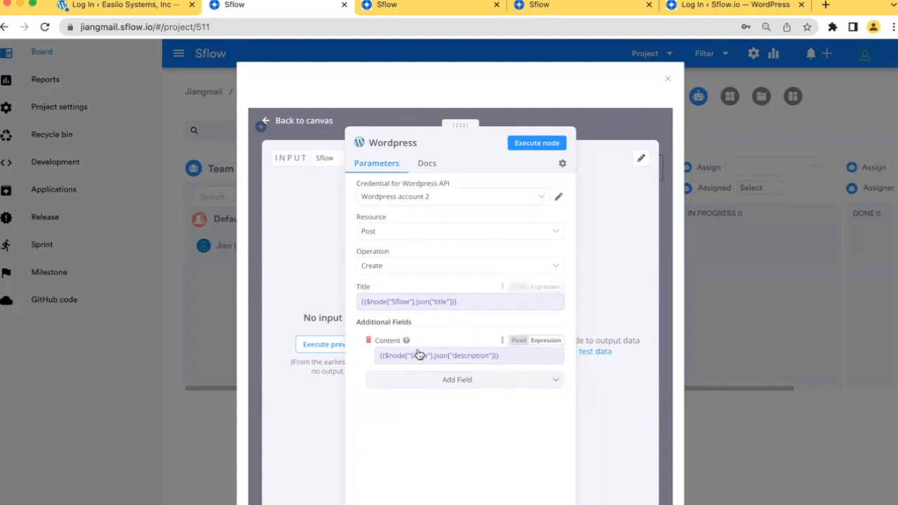
left_click(272, 124)
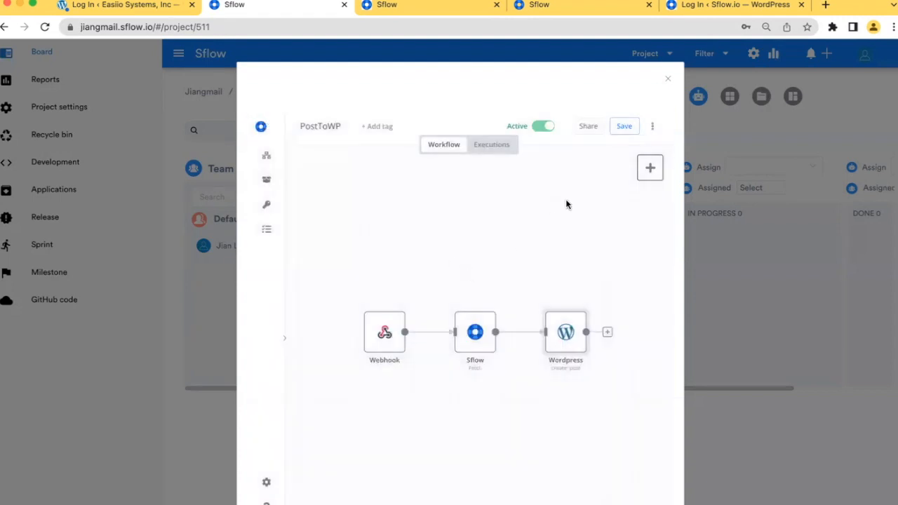
left_click(624, 126)
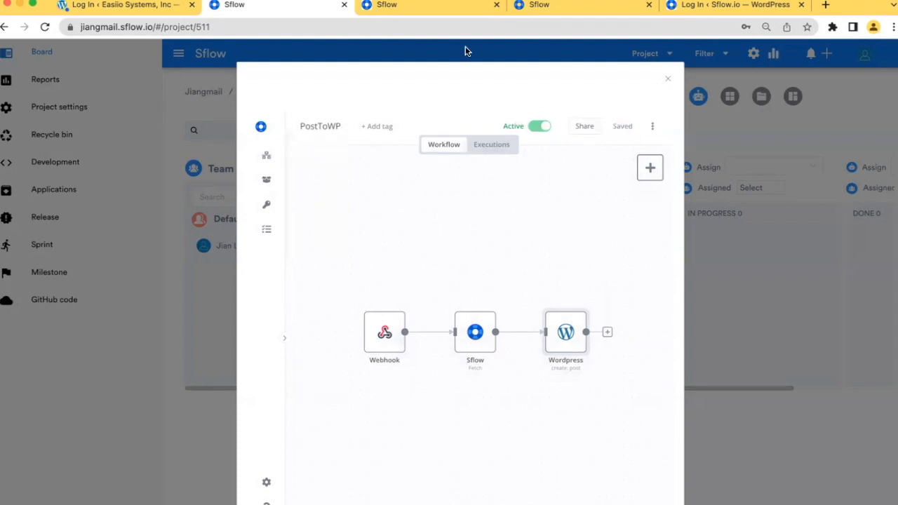
- Switch to the browser tab with the automation app key settings and go back to the test project's board there
left_click(420, 6)
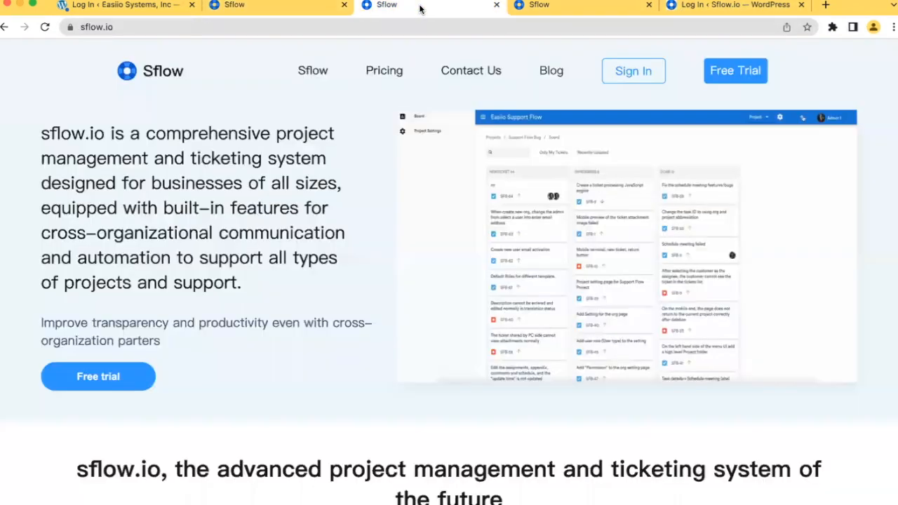
left_click(551, 7)
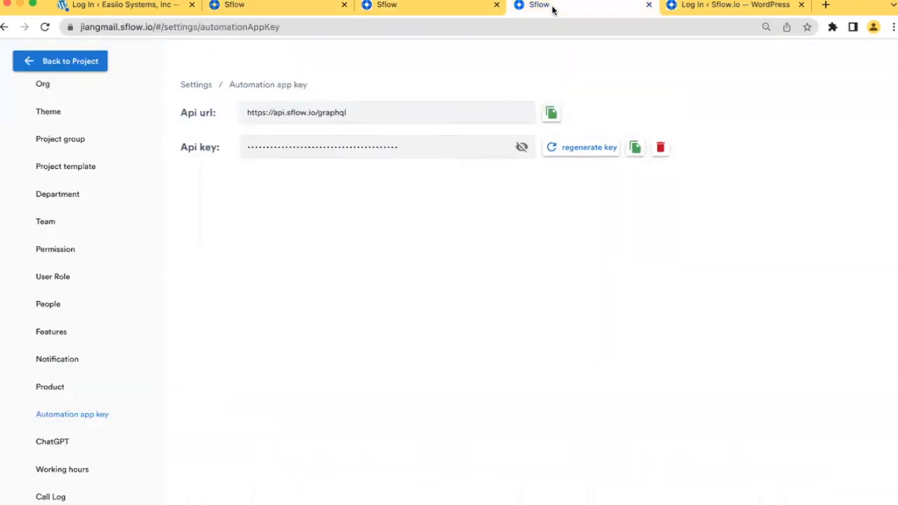
left_click(235, 7)
left_click(565, 9)
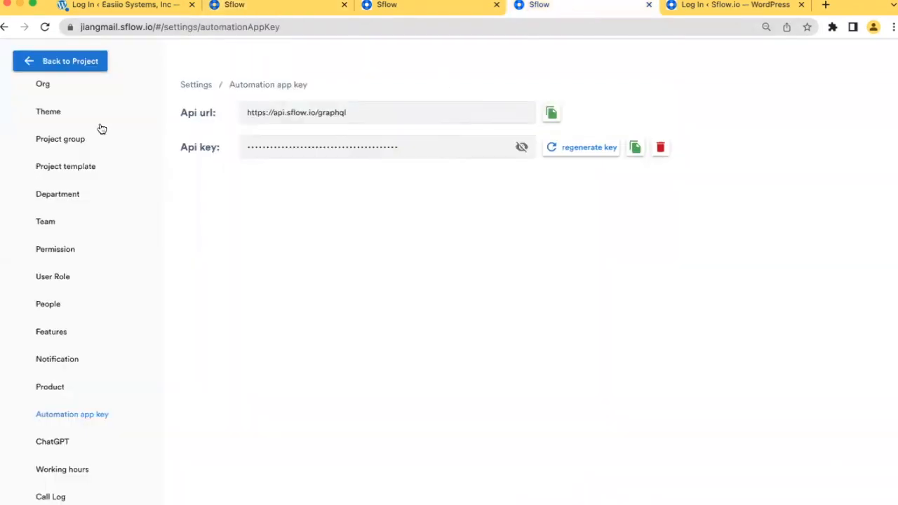
left_click(42, 61)
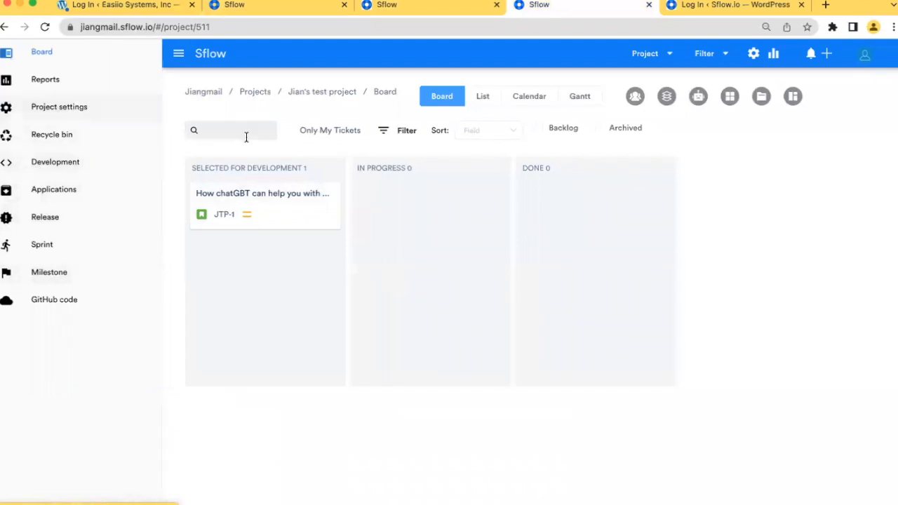
- Show the project's automation apps on the board and execute PostToWP on ticket JTP-1, confirming the execution
left_click(698, 96)
left_click(323, 226)
left_click(317, 310)
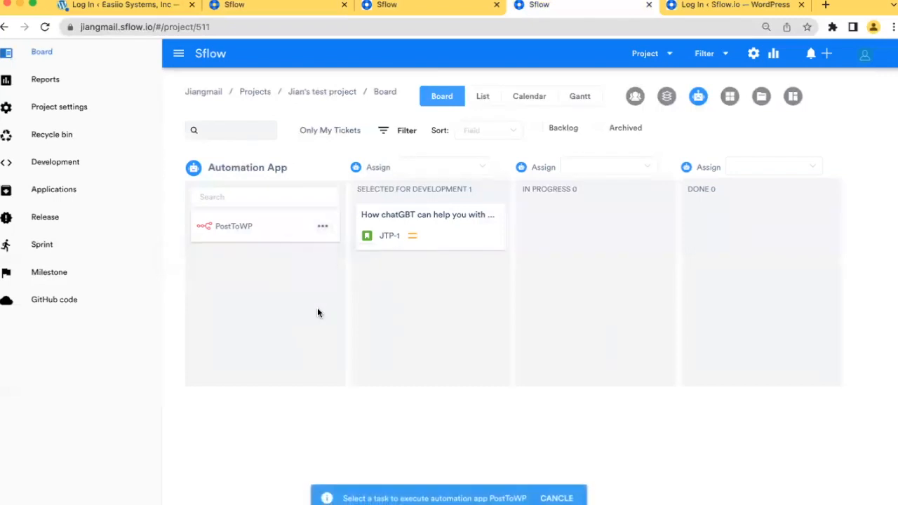
left_click(431, 225)
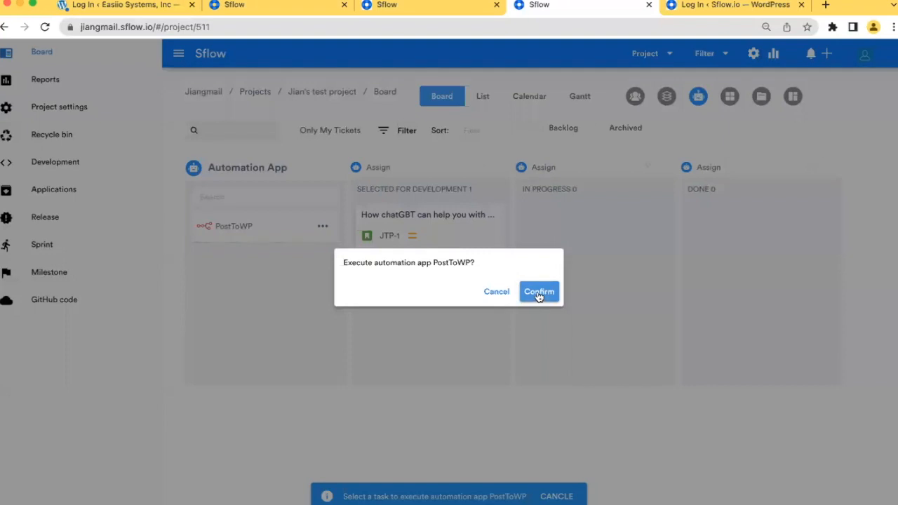
left_click(538, 294)
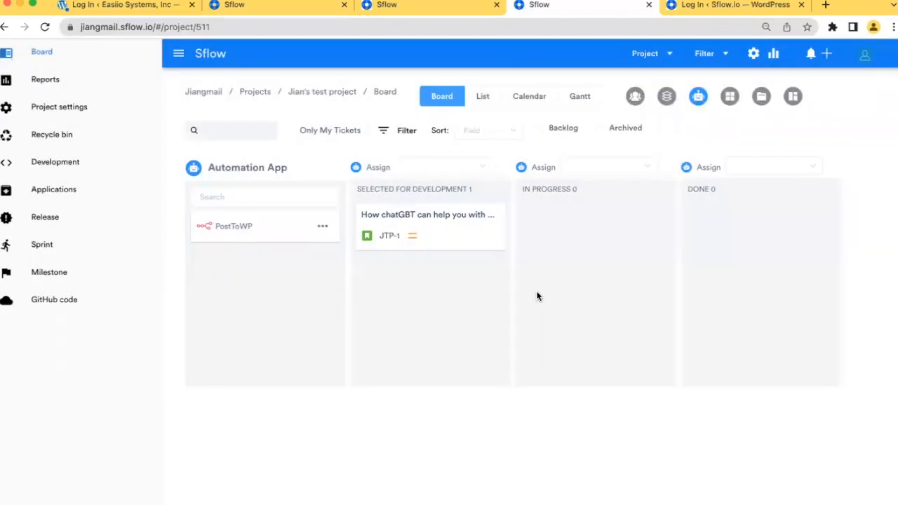
- Switch to the browser tab with the PostToWP editor, check its executions for the new run, and return to the workflow view
left_click(250, 5)
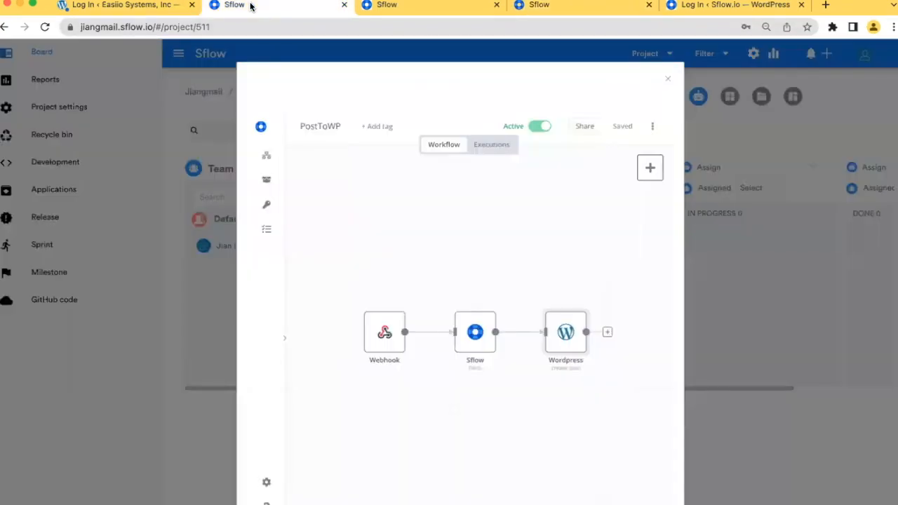
left_click(491, 144)
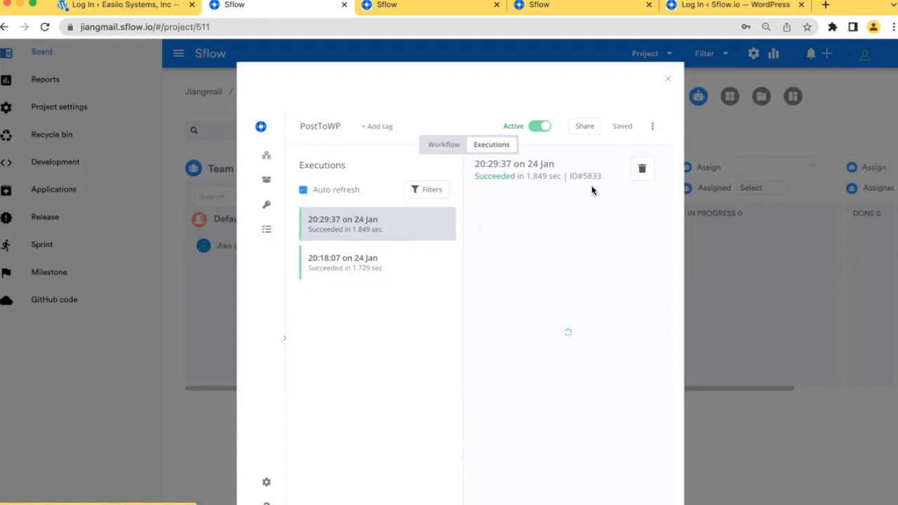
left_click(448, 146)
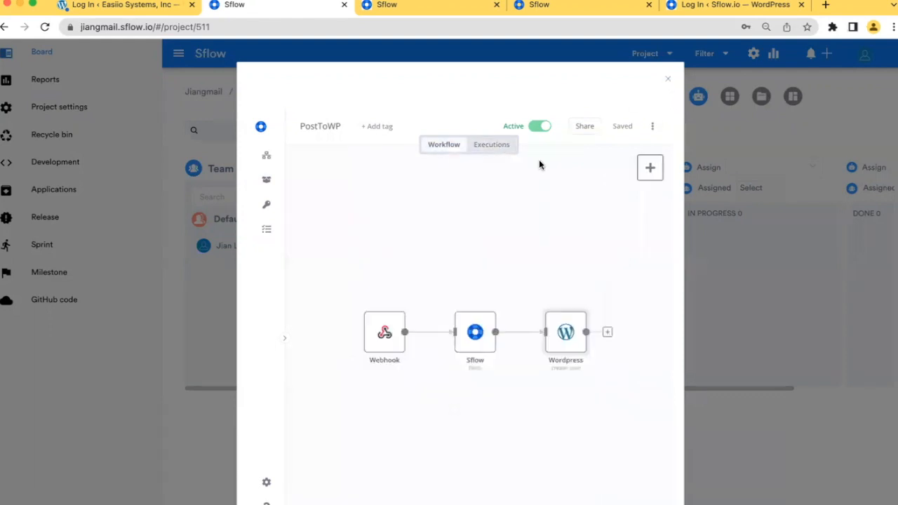
- Leave the PostToWP editor and switch to the browser tab with the Sflow.io WordPress login page
left_click(789, 127)
left_click(601, 7)
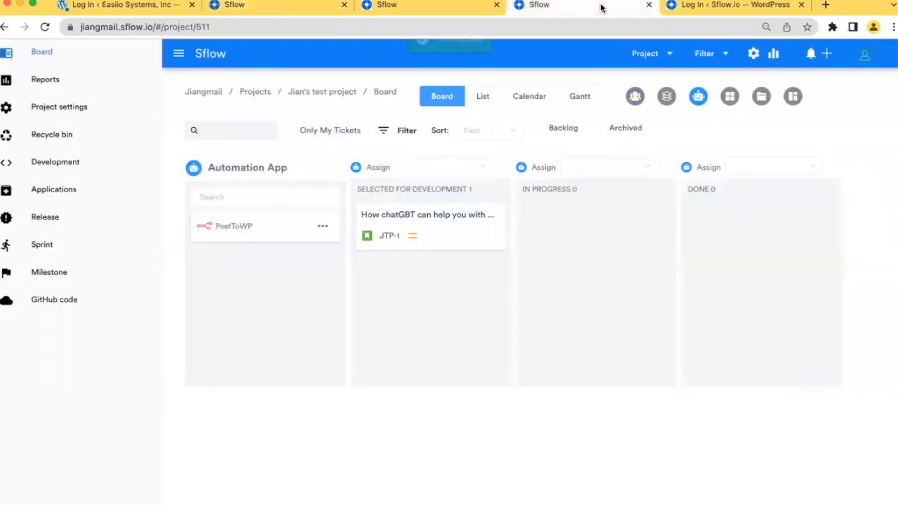
left_click(734, 7)
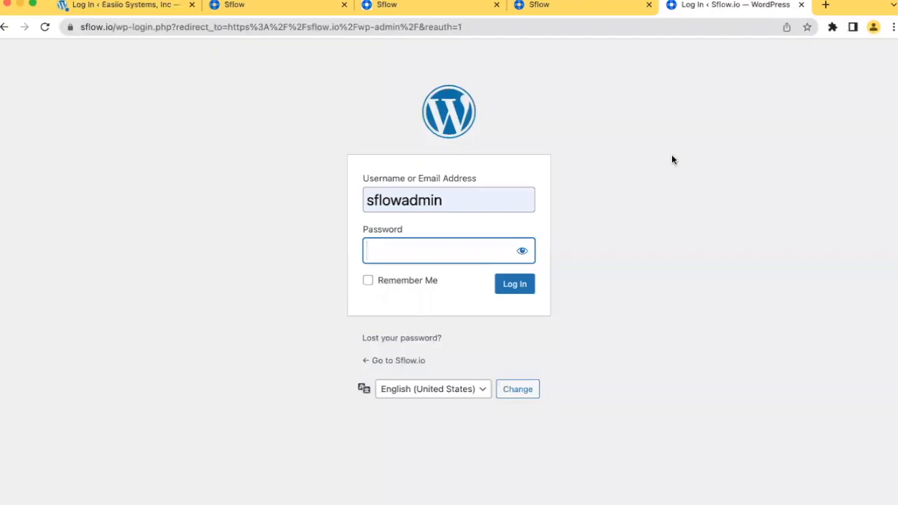